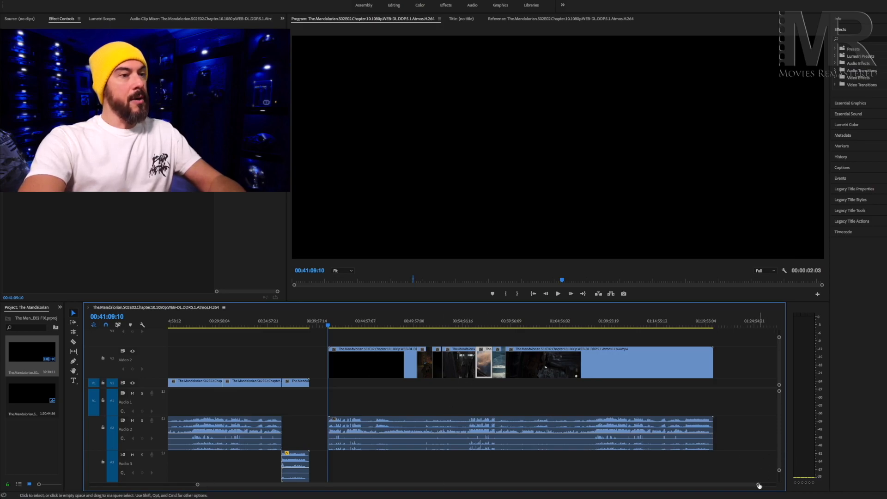
Review the footage on Video 2 from the cockpit scene through the cloud flight to the ship interior scene near 00:59:43.
left_click_drag(759, 485, 609, 497)
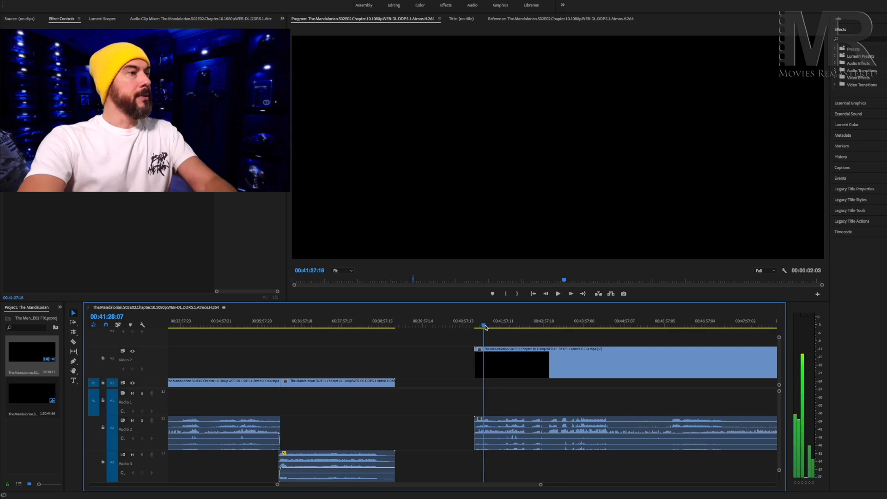
key("Down")
key("Up")
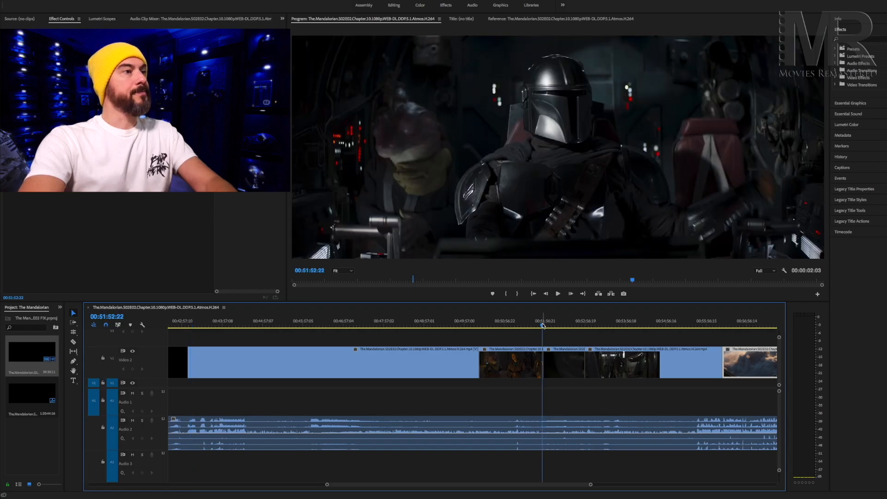
key("space")
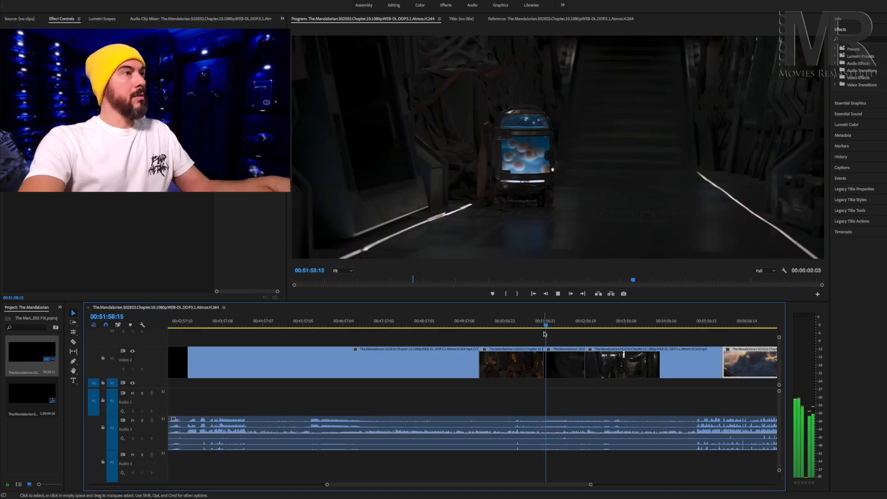
key("ctrl+grave")
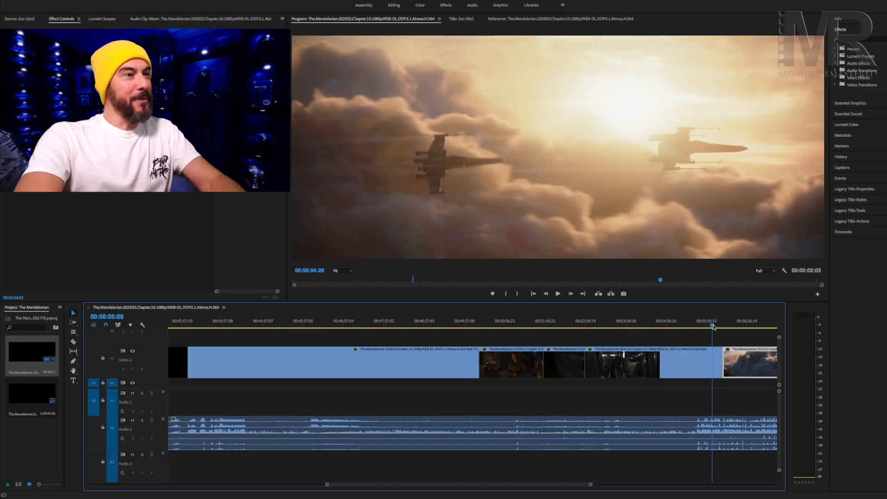
left_click_drag(713, 327, 722, 327)
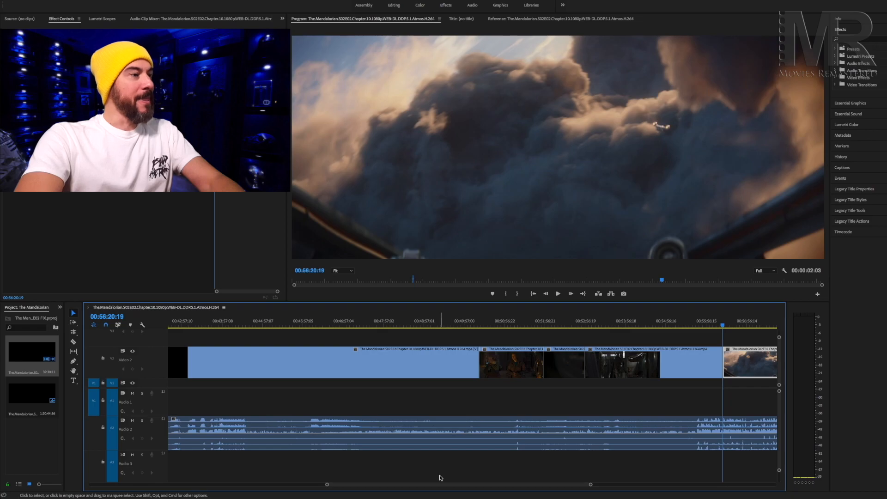
scroll(484, 340, "right", 5)
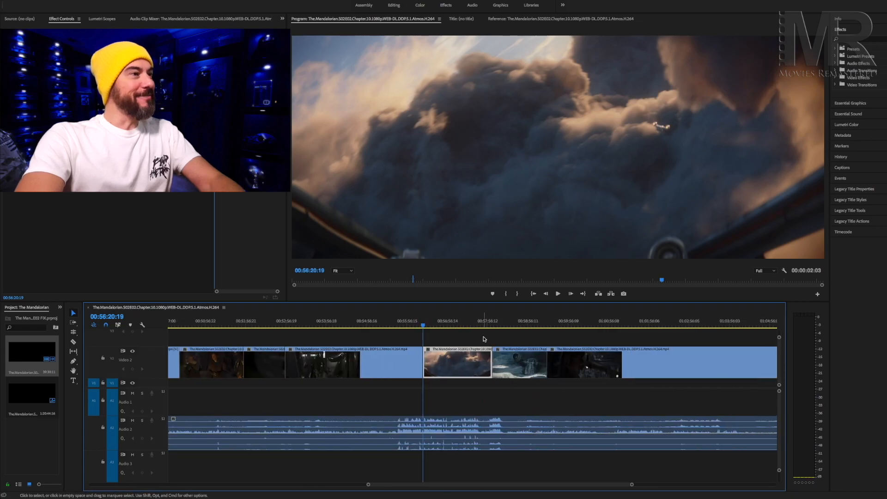
key("space")
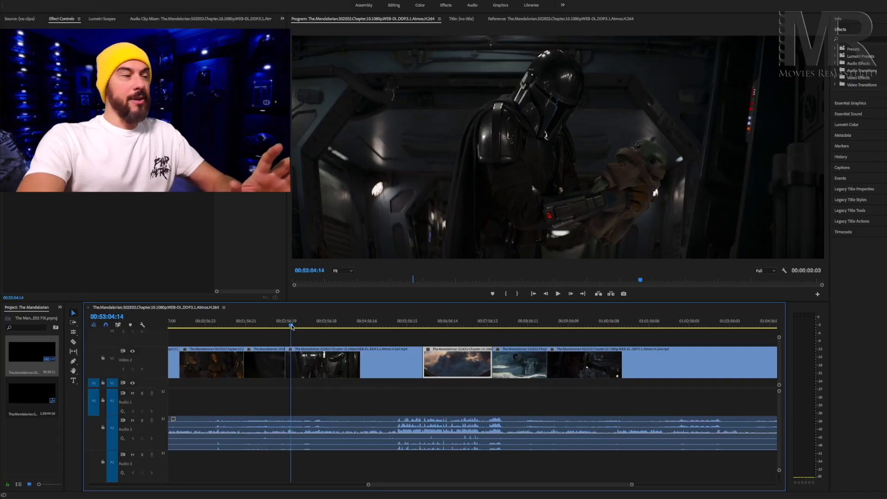
left_click_drag(291, 327, 306, 328)
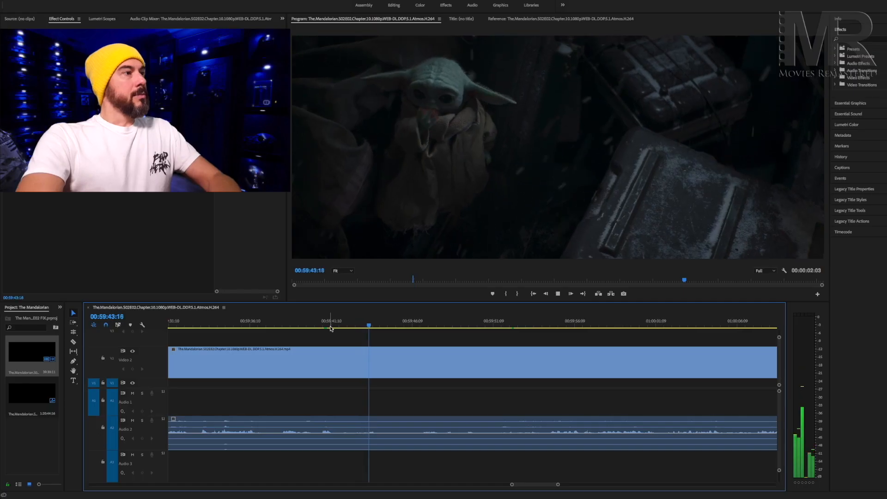
Cut the Video 2 clip and its audio at 00:59:41:21, on the shot seen from behind the armored character.
key("Left")
key("Left")
key("Left")
key("Left")
key("Left")
key("Left")
key("Left")
key("Left")
key("Left")
key("Left")
key("Left")
key("Left")
key("Left")
key("Left")
key("Left")
key("Left")
key("Left")
key("Left")
key("Left")
key("Left")
key("Left")
key("Left")
key("Left")
key("Left")
key("Left")
key("Left")
key("Left")
key("Left")
key("Left")
key("Left")
key("Left")
key("Left")
key("Left")
key("space")
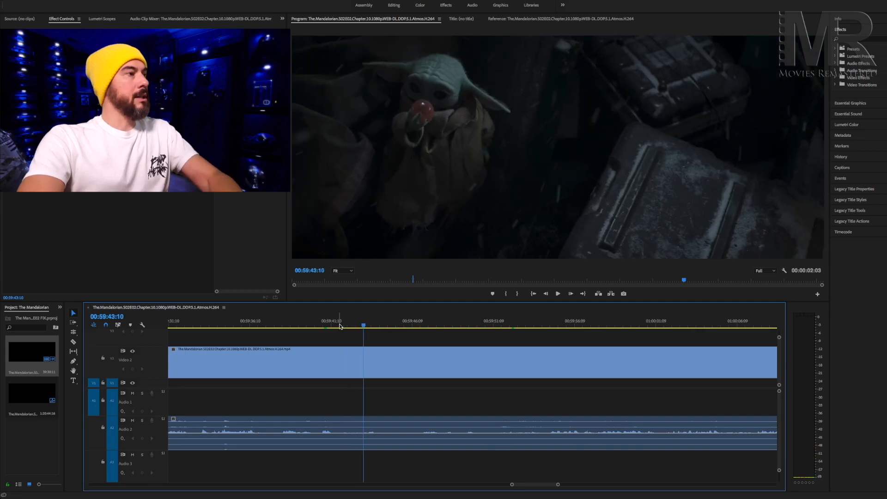
key("Left")
key("Left")
key("Left")
key("Left")
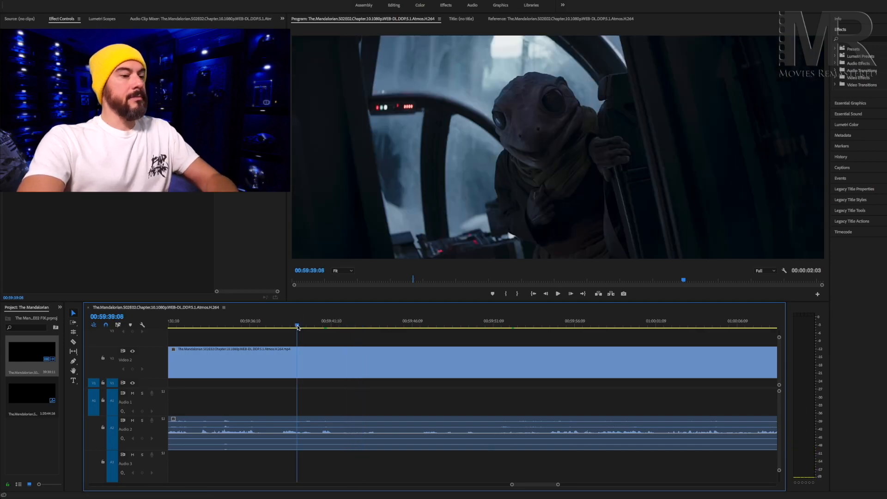
key("XF86AudioRaiseVolume")
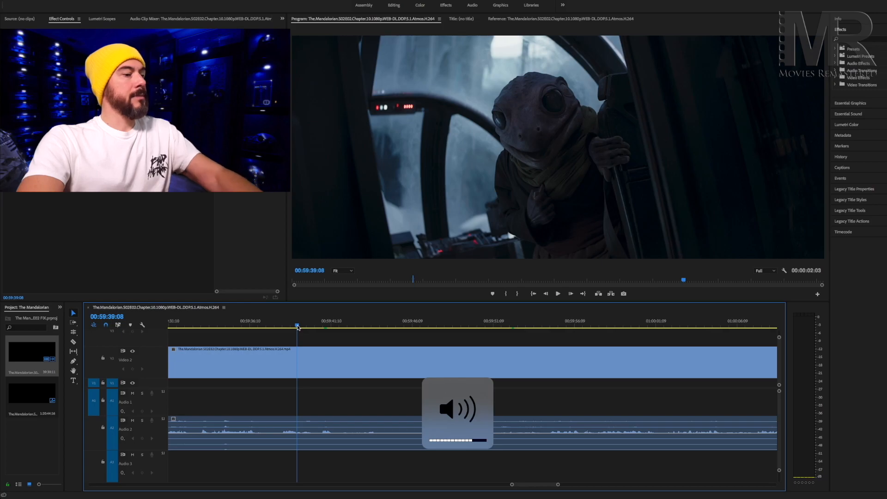
key("space")
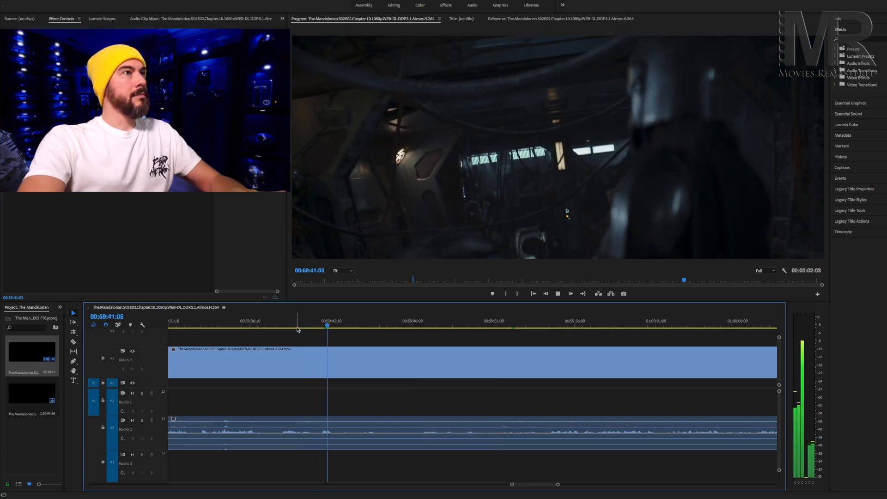
key("space")
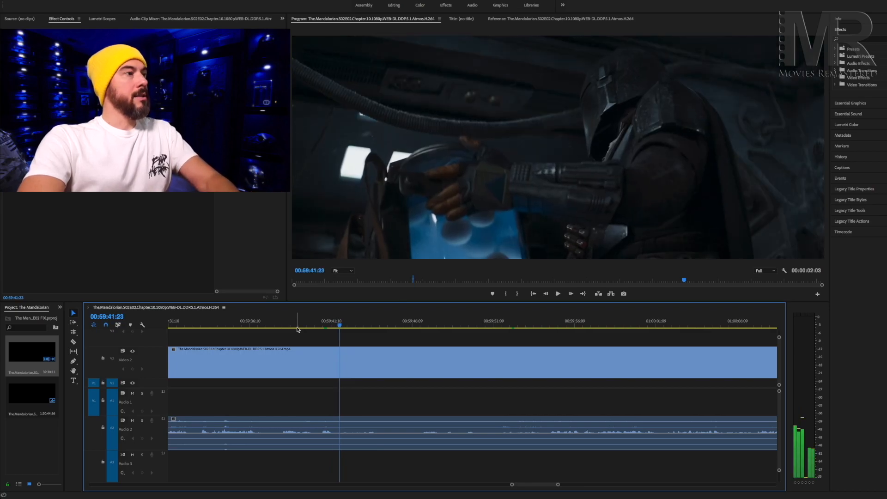
key("Left")
key("Left")
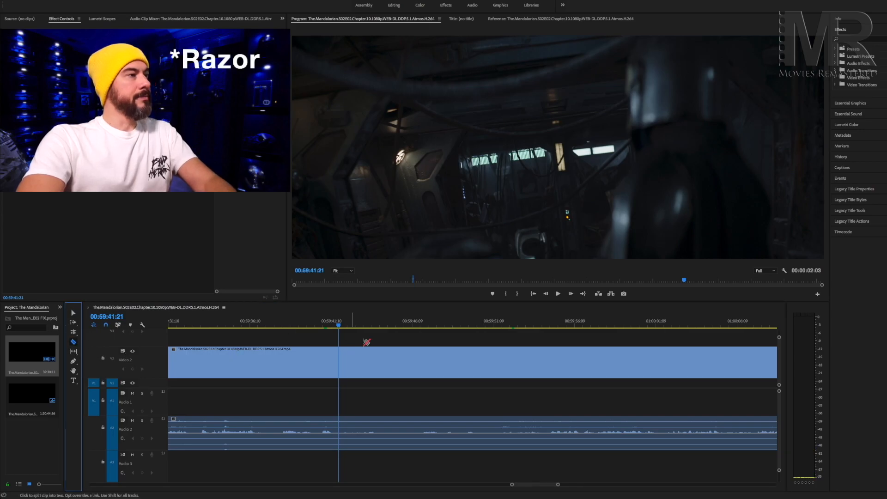
left_click(341, 357)
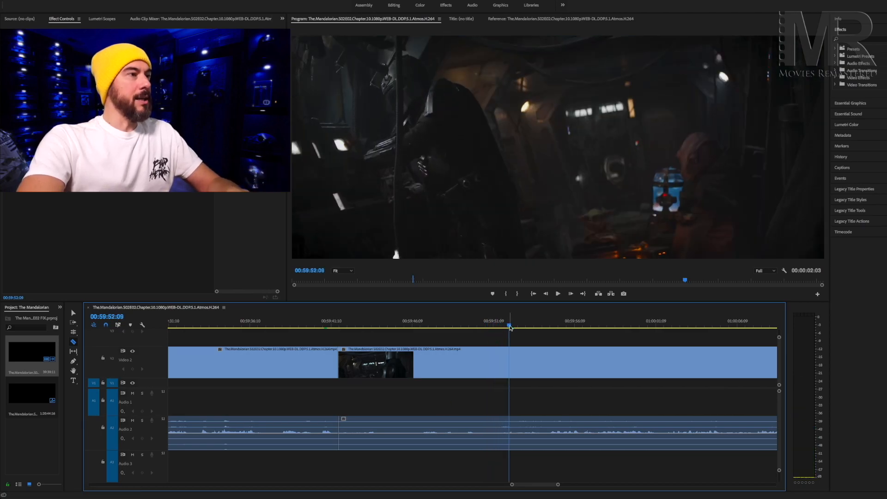
Remove the section between the existing cut and 00:59:51:09 with its audio, and move the following clip back to close the gap.
left_click_drag(509, 327, 494, 329)
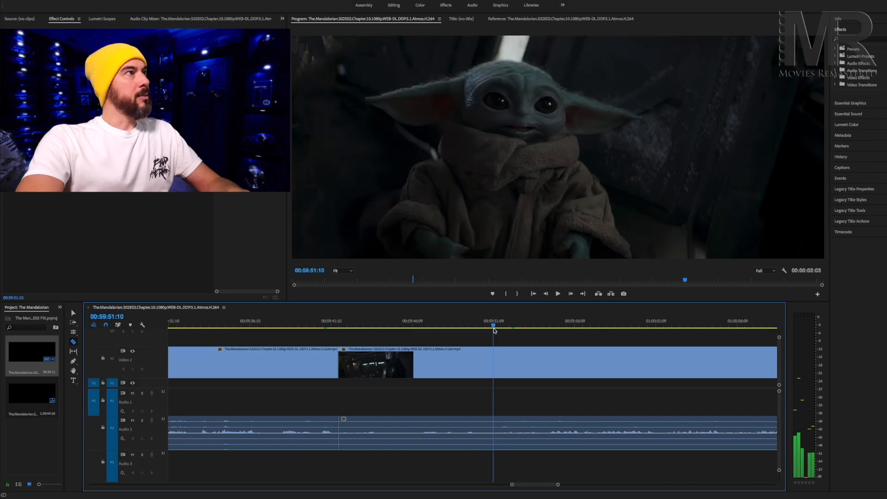
left_click(495, 359)
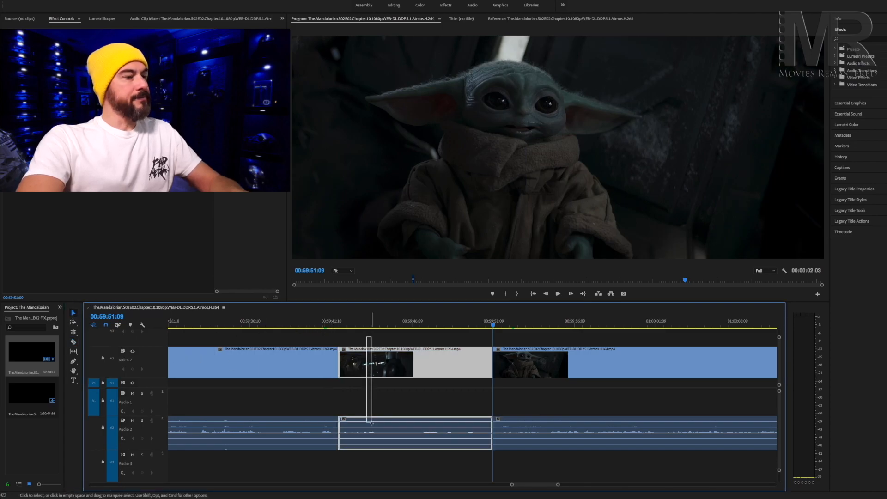
key("Delete")
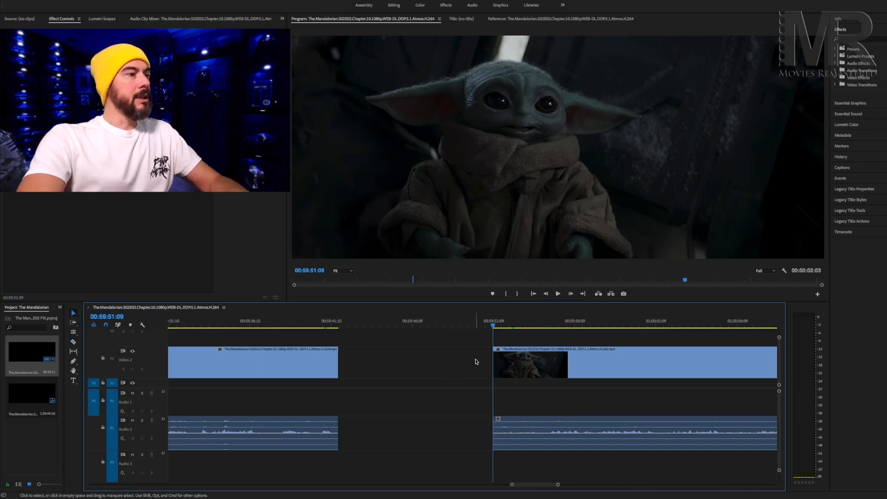
left_click_drag(476, 359, 502, 429)
left_click_drag(511, 368, 364, 366)
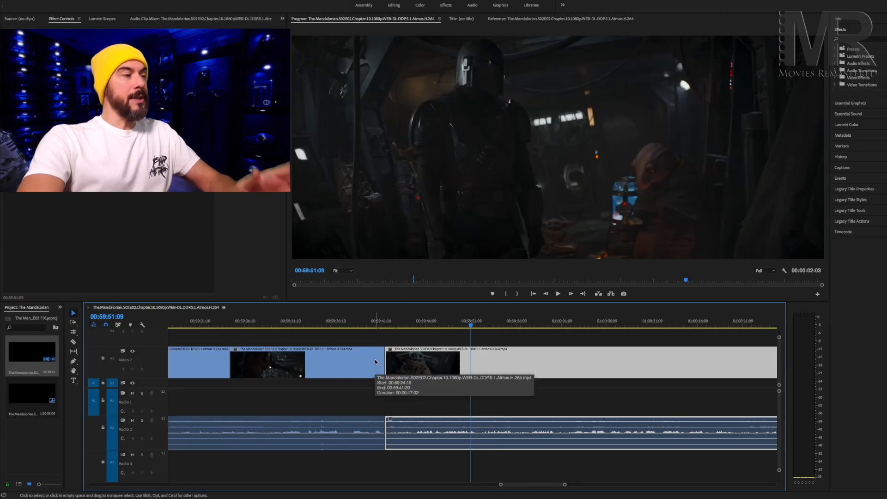
Move the earlier video clip above Video 2 and the following clip's audio to Audio 1, overlapping the two scenes by about 2.7 seconds.
left_click_drag(369, 363, 373, 344)
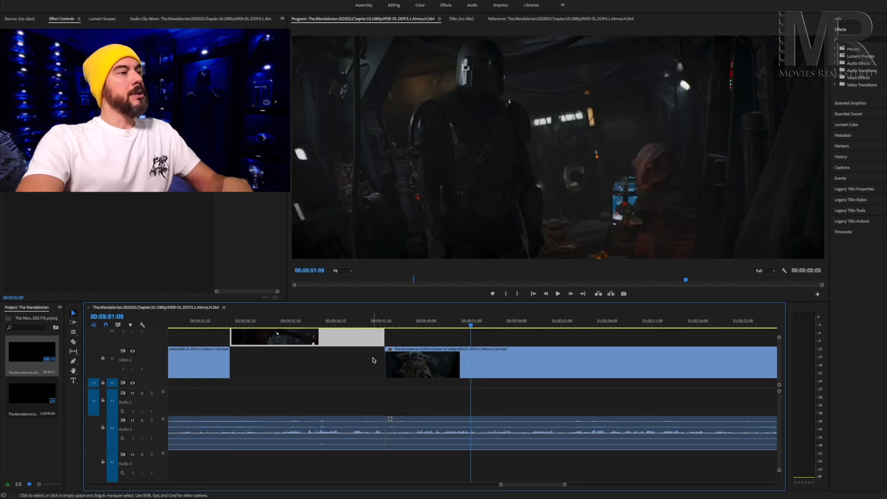
left_click_drag(393, 426, 401, 413)
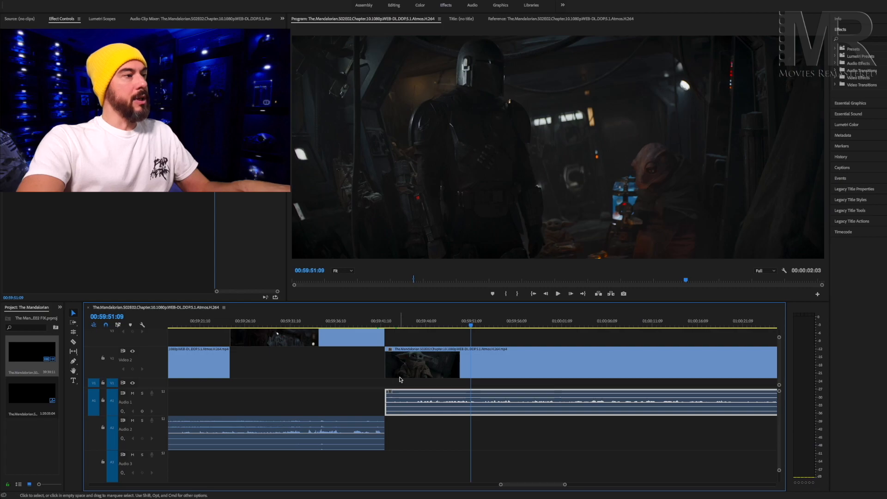
mouse_move(376, 365)
left_mouse_down()
mouse_move(388, 394)
mouse_move(387, 372)
mouse_move(373, 374)
left_mouse_up()
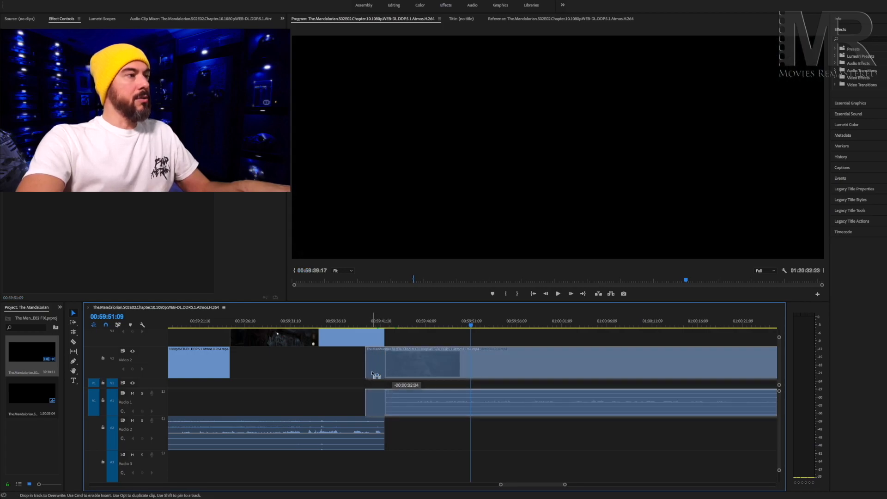
left_click_drag(368, 374, 368, 374)
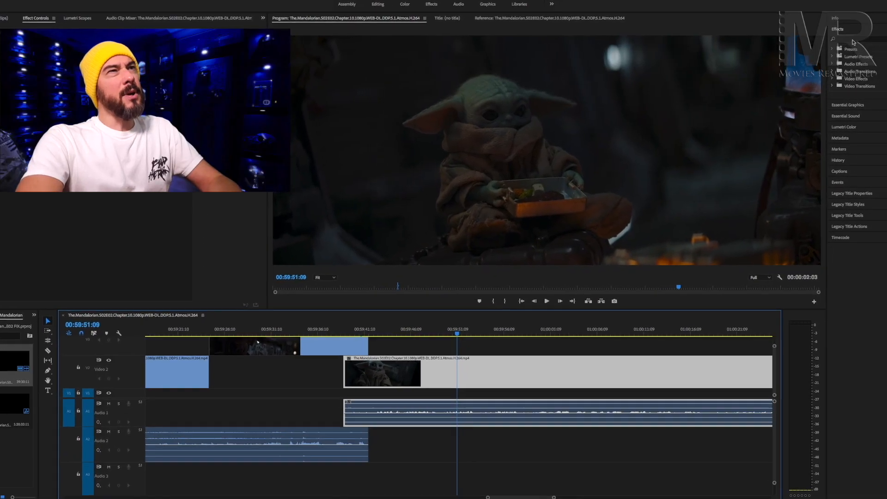
Search the effects for "wipe" and apply the Linear Wipe video effect to the clip on the track above Video 2.
left_click(853, 40)
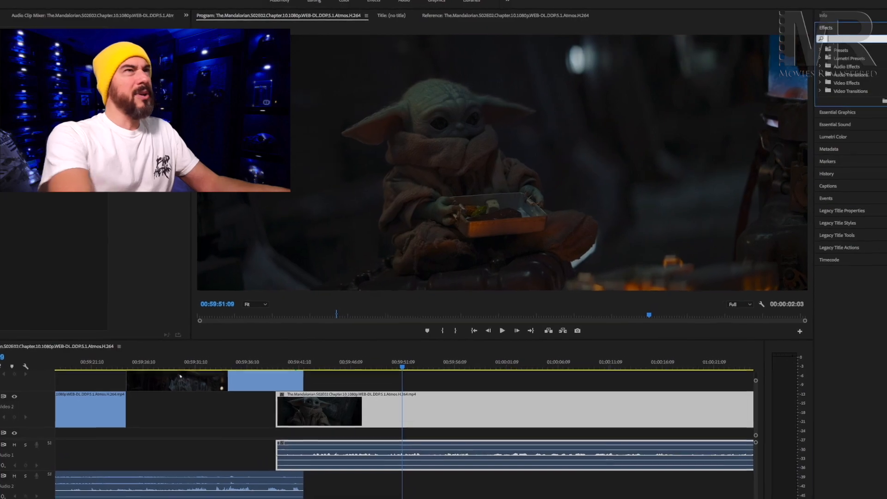
type("wipe")
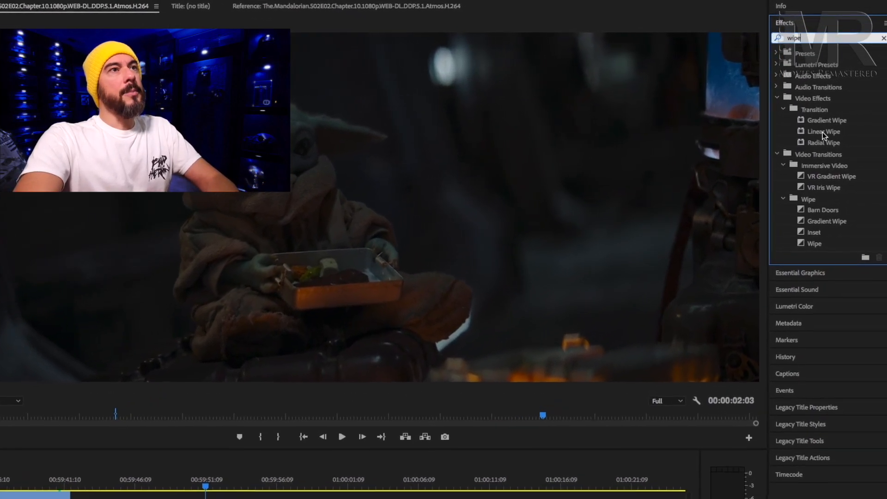
left_click(822, 132)
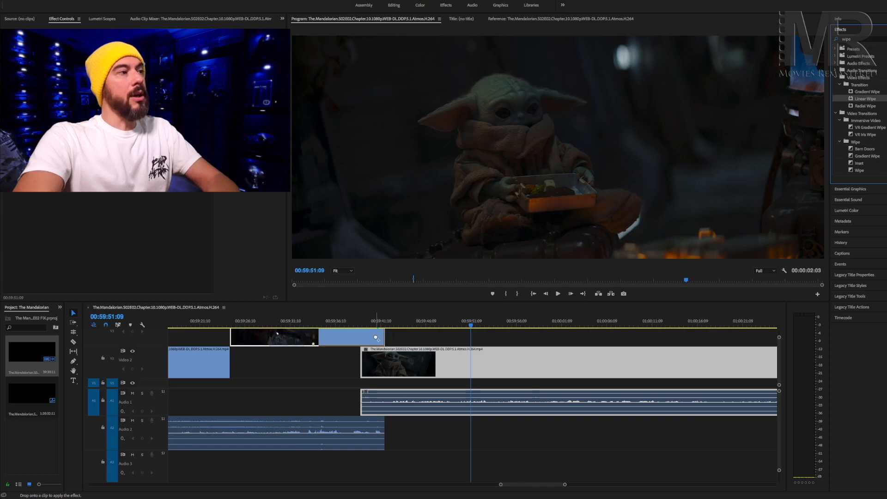
left_click_drag(375, 337, 376, 338)
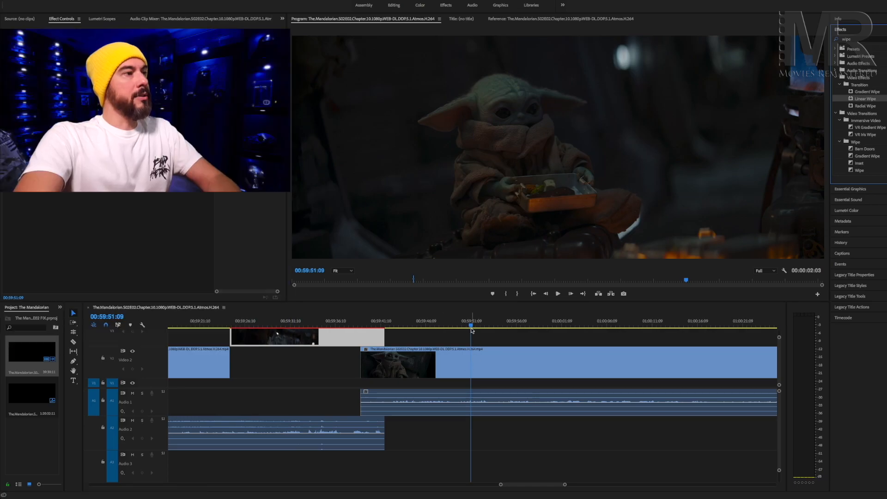
Cut the clip above Video 2 at 00:59:41:03, separating its short end section over the overlap.
left_click_drag(472, 328, 365, 329)
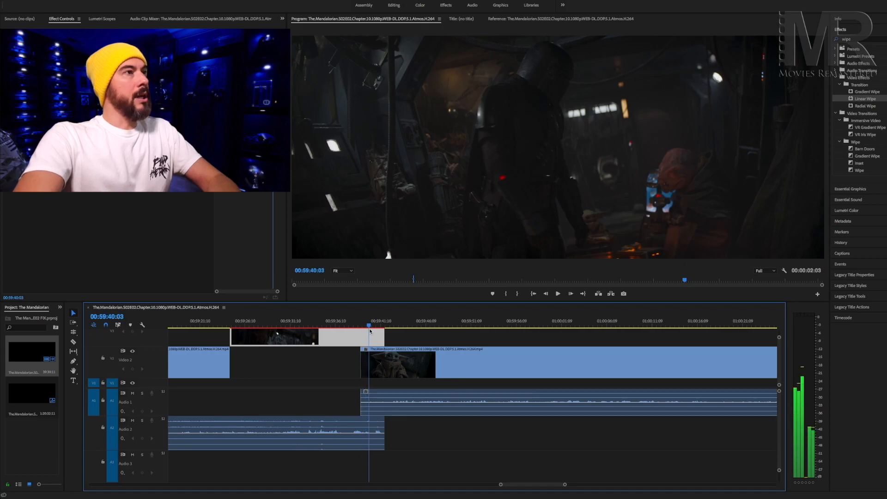
left_click_drag(364, 329, 369, 328)
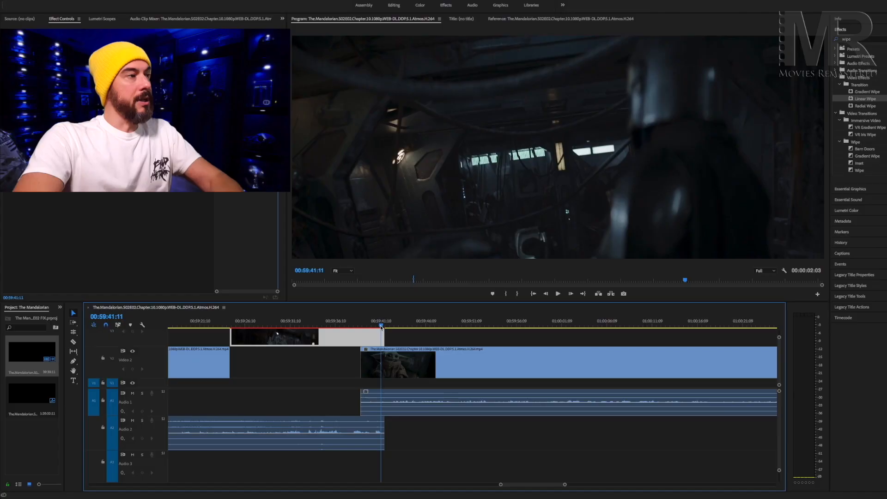
left_click_drag(381, 328, 368, 330)
key("space")
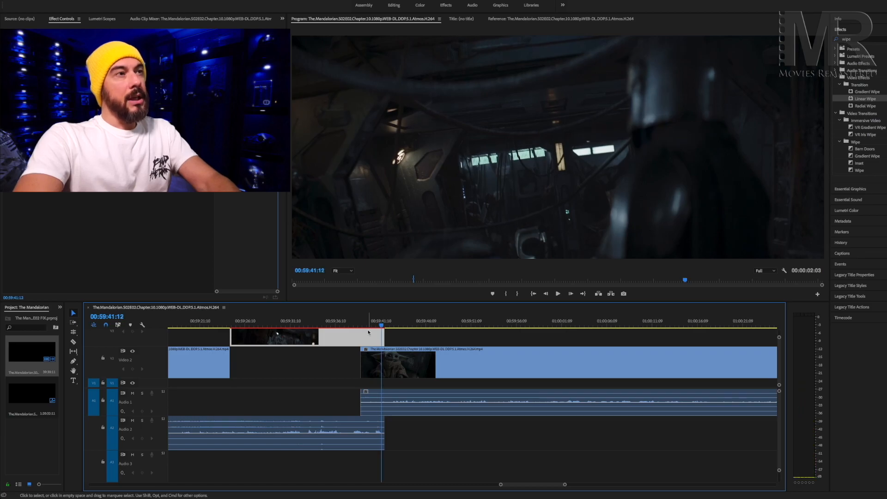
key("Left")
key("Left")
key("Left")
key("Left")
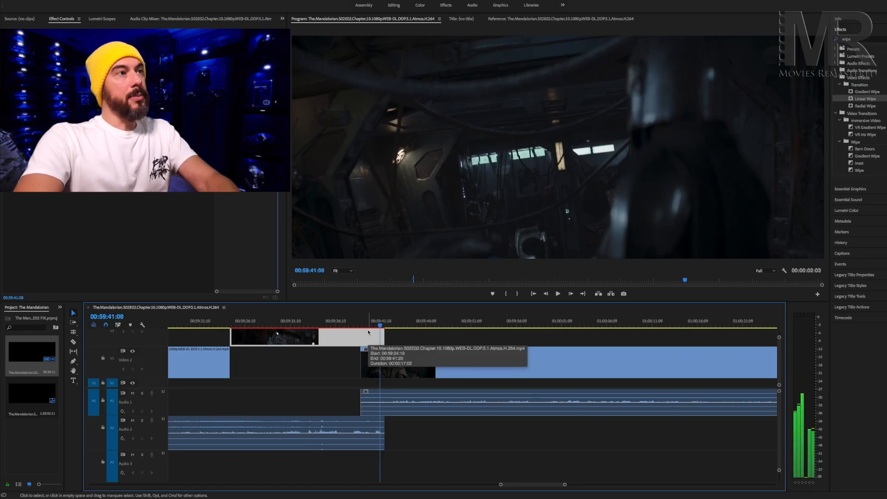
key("Left")
key("Left")
key("Left")
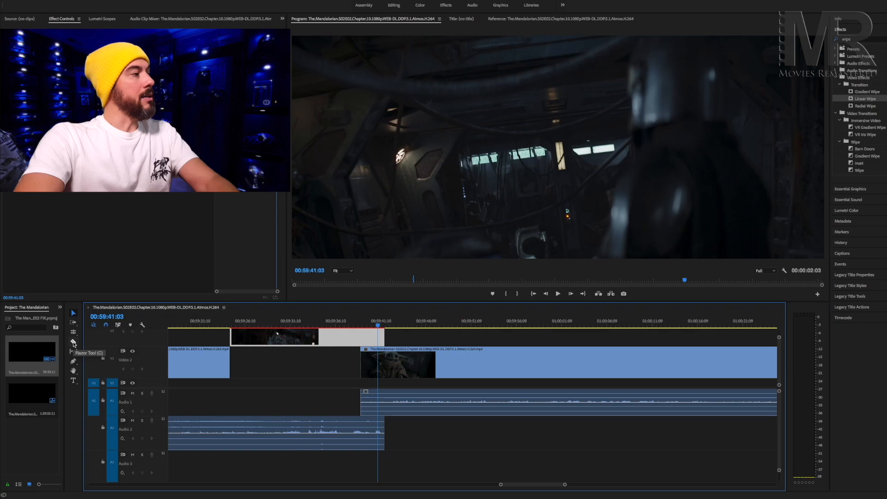
left_click(73, 343)
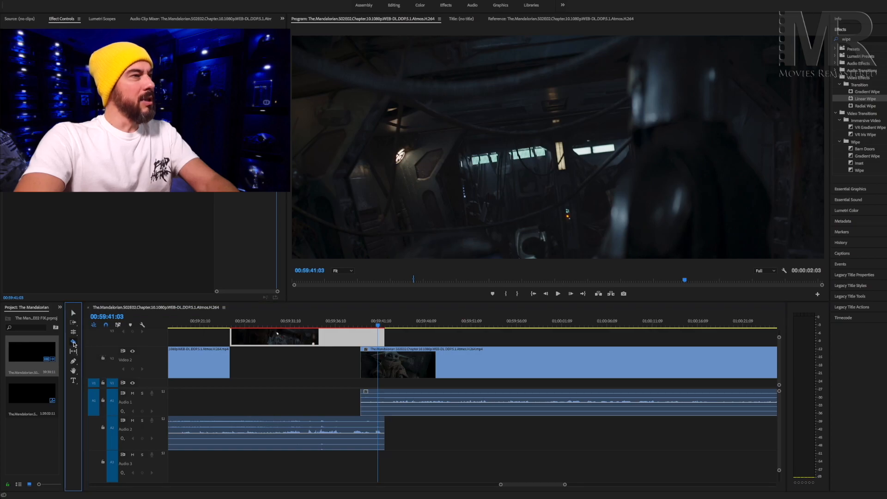
left_click(380, 335)
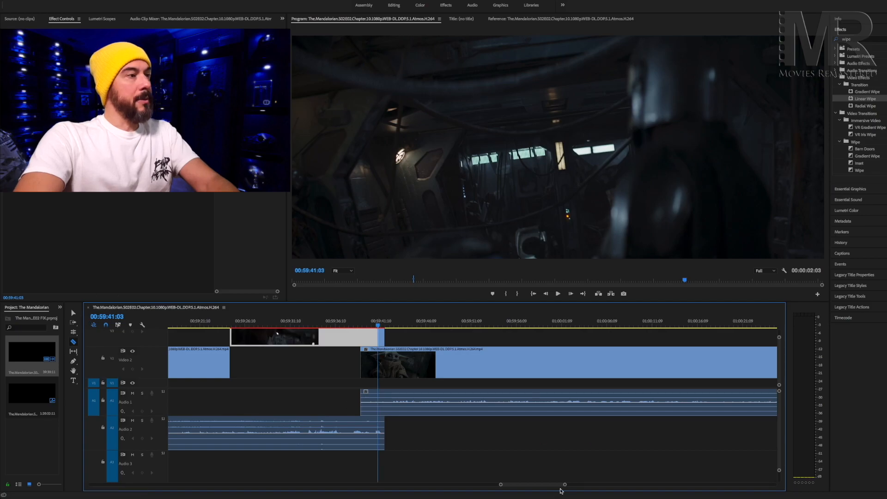
left_click_drag(564, 485, 549, 485)
left_click(73, 314)
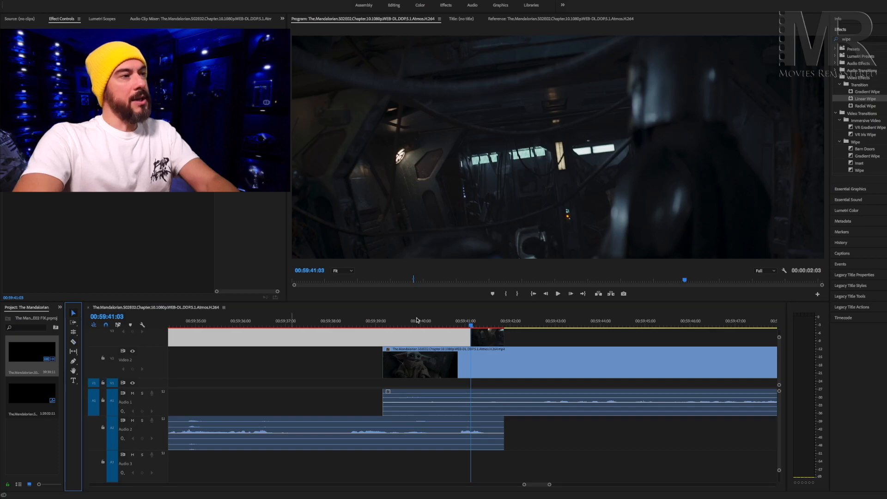
Set the speed of the short end clip over the overlap to 50%.
left_click(485, 338)
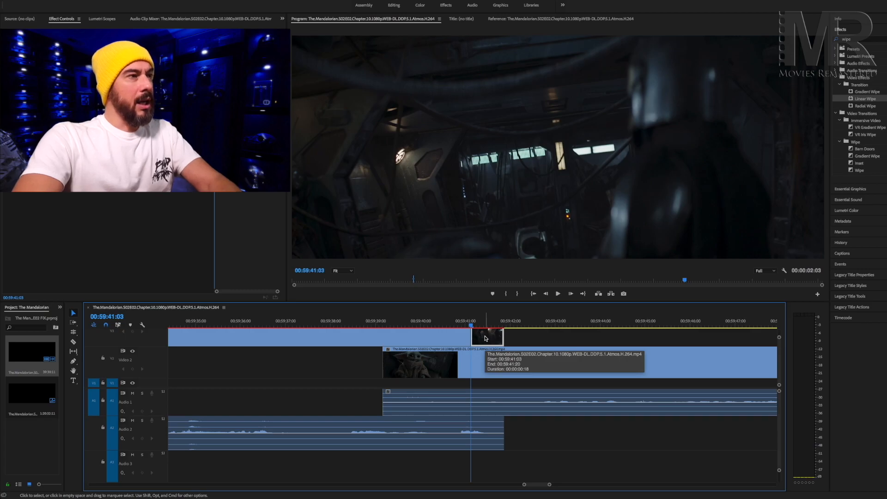
right_click(485, 338)
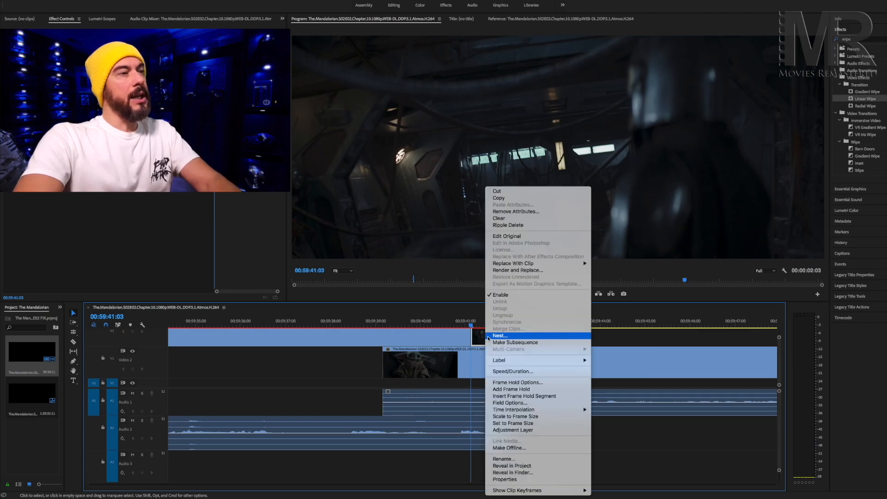
left_click(509, 371)
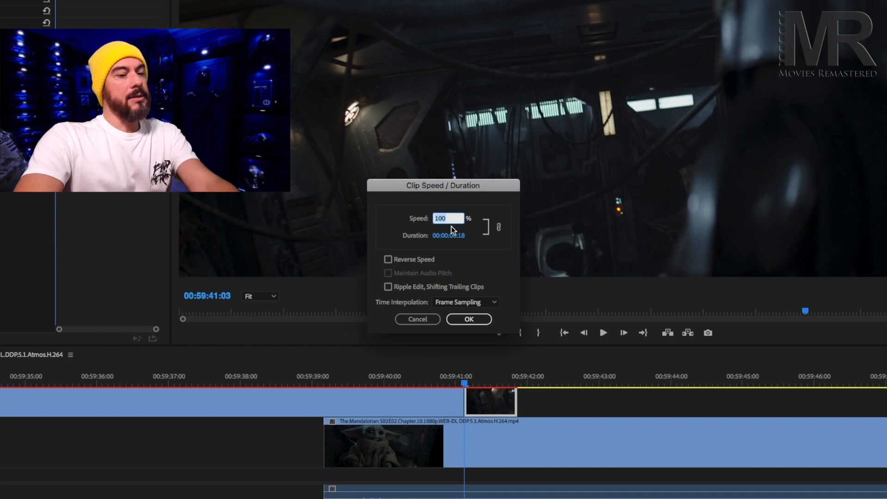
type("50")
left_click(468, 319)
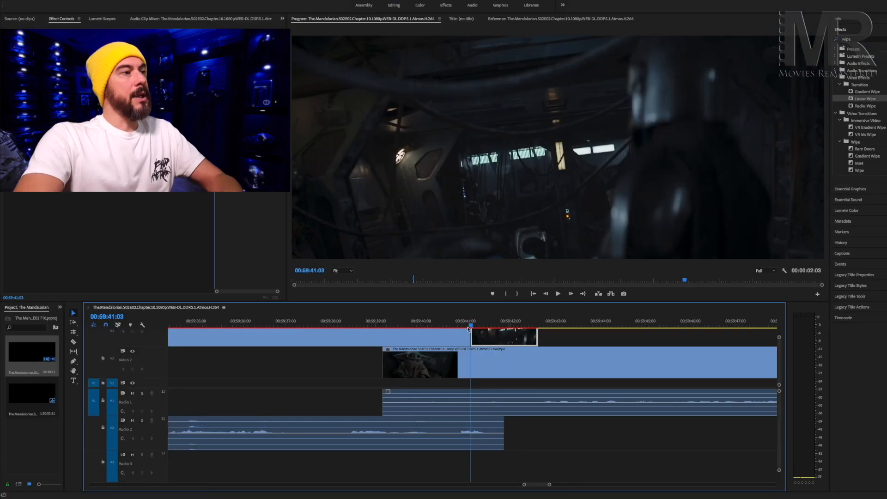
Play back the slowed end clip, and the finished transition from 00:18:26:01 for comparison.
key("space")
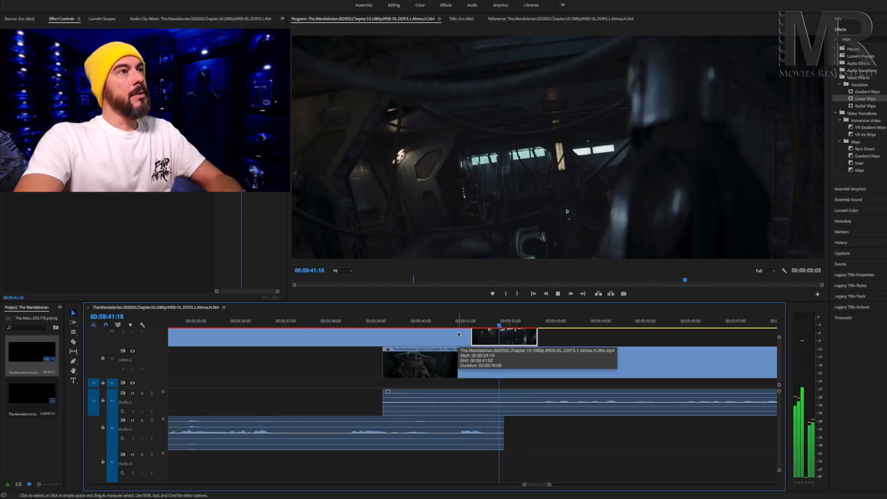
key("space")
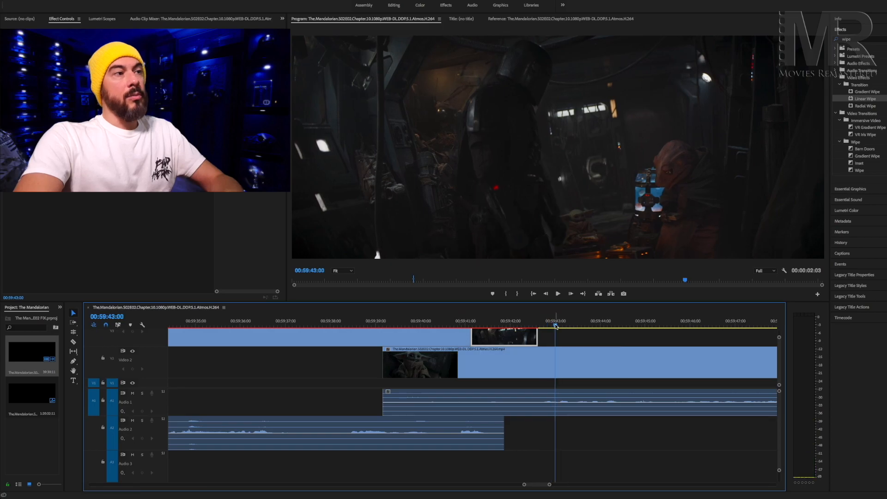
left_click_drag(556, 328, 411, 328)
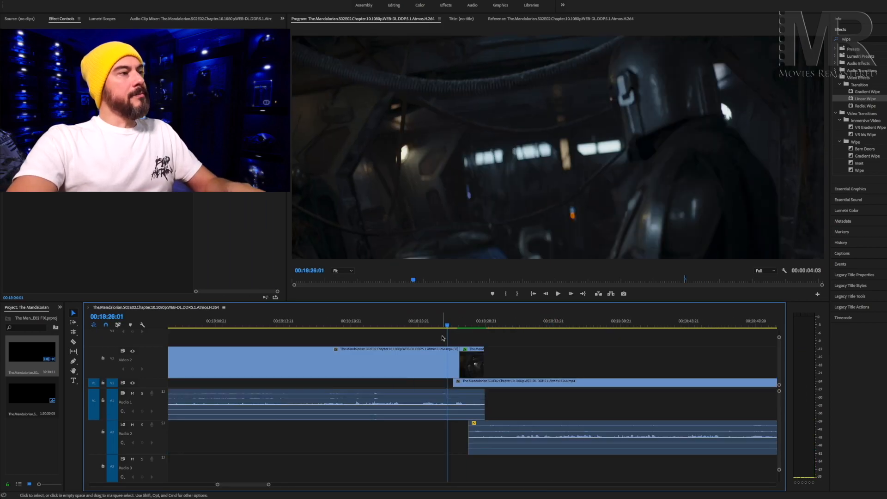
key("space")
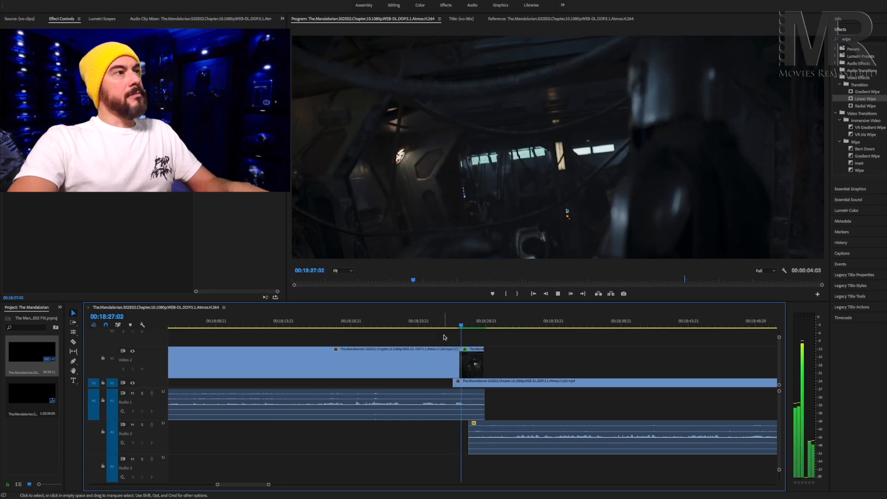
Set the time interpolation of the slowed transition clip on Video 2 at 00:18:26:23 to Optical Flow.
left_click(473, 362)
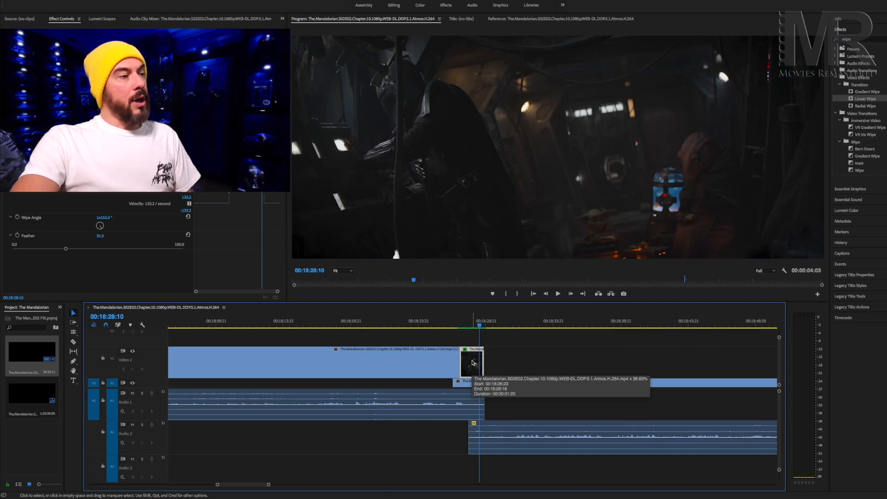
right_click(471, 362)
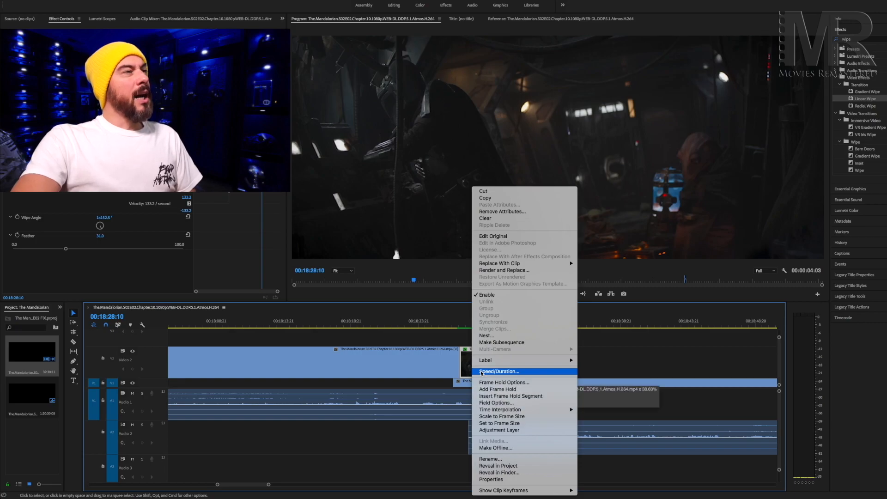
left_click(481, 371)
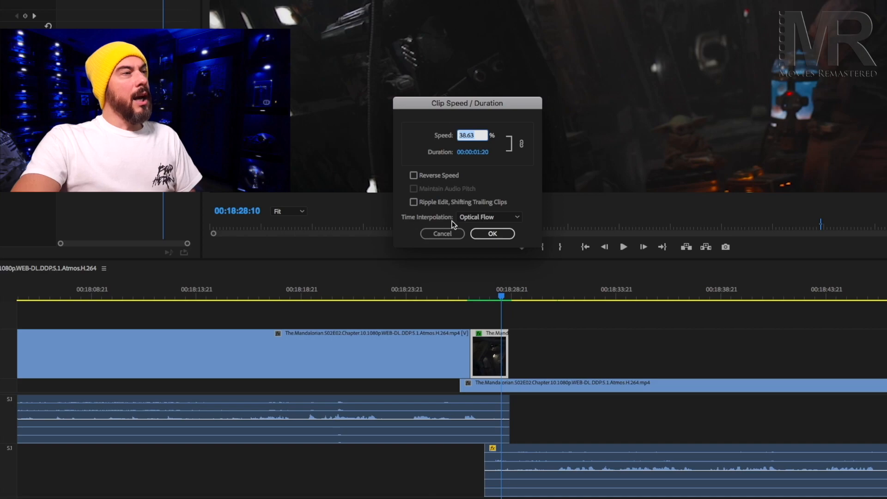
left_click(483, 218)
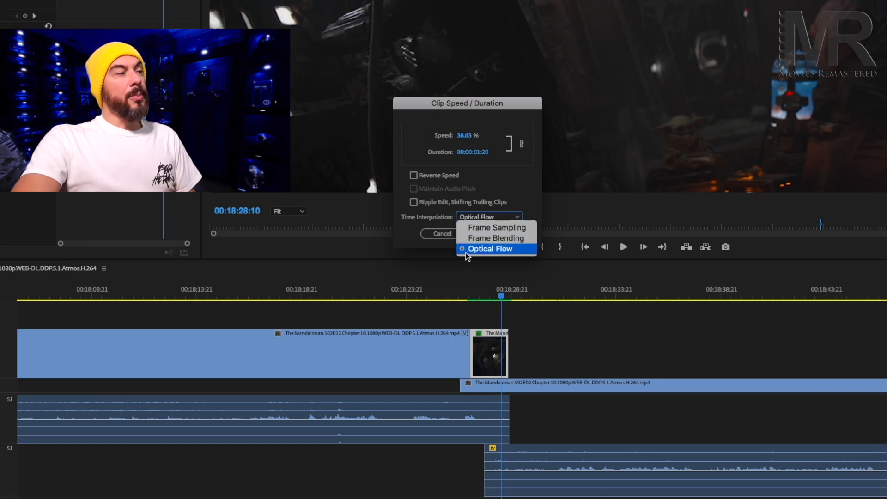
left_click(496, 248)
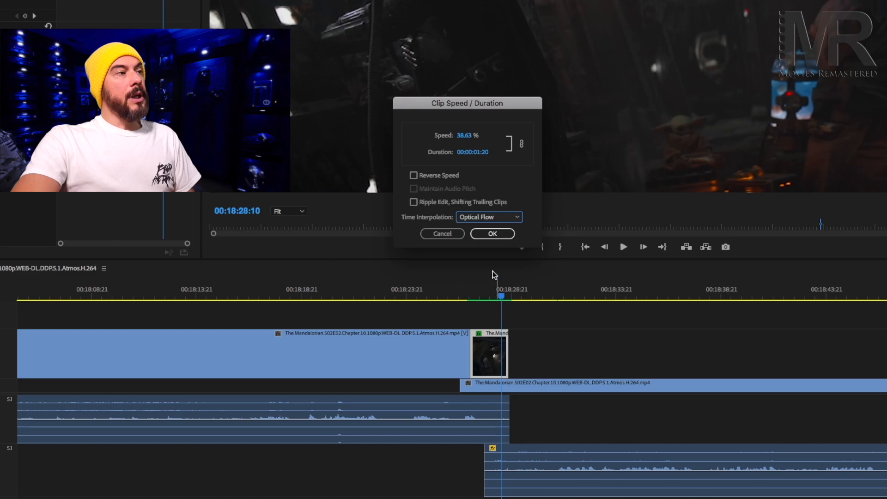
left_click(487, 233)
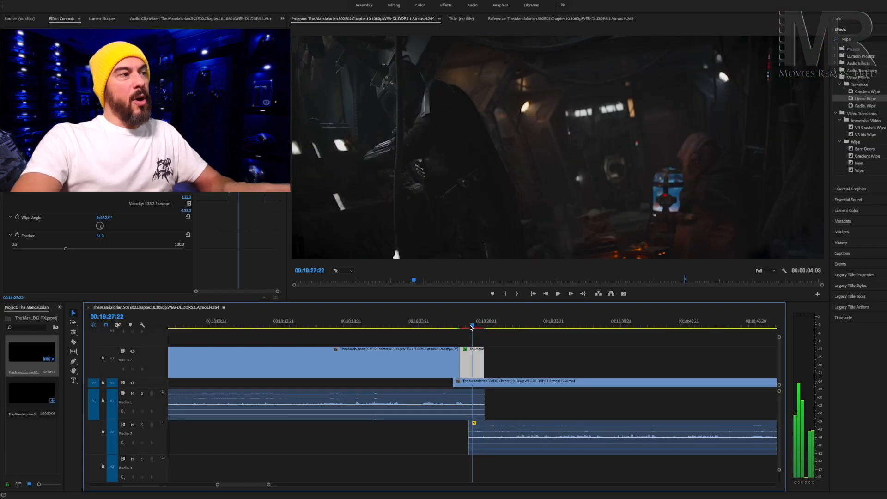
Play the unrendered transition on Video 2 from just before its slowed clip to check the motion.
left_click_drag(501, 298, 467, 301)
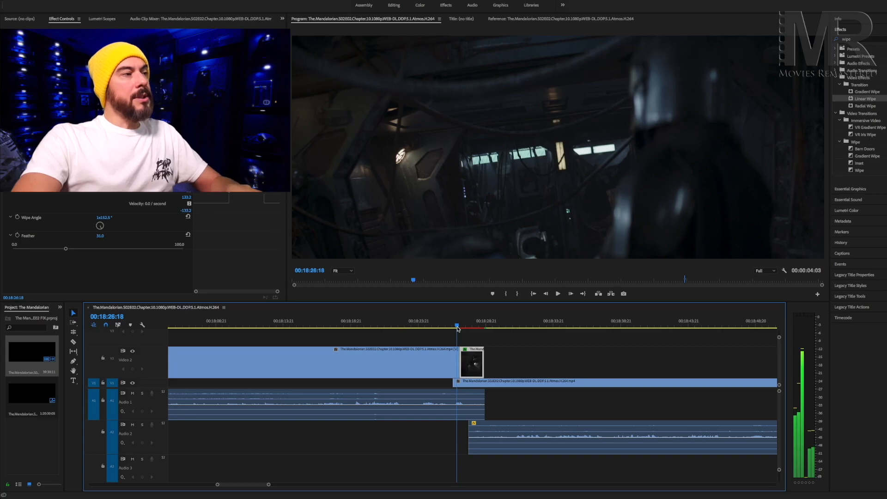
left_click_drag(456, 328, 450, 328)
key("space")
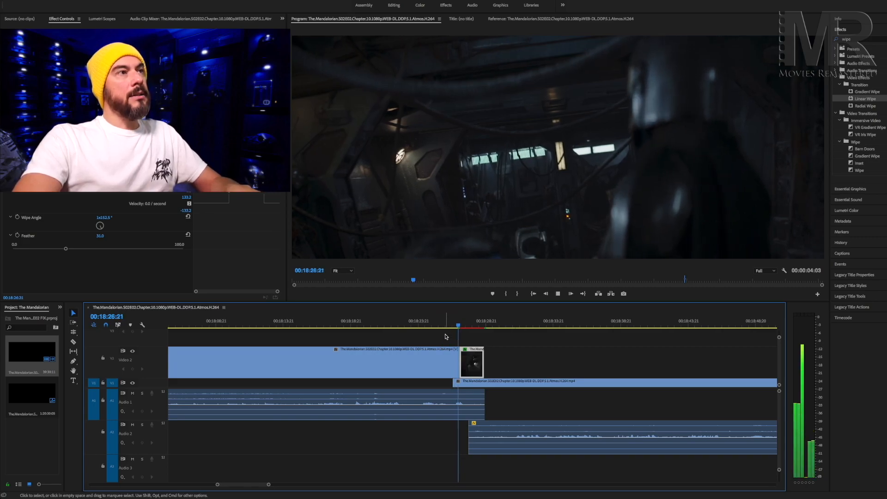
key("space")
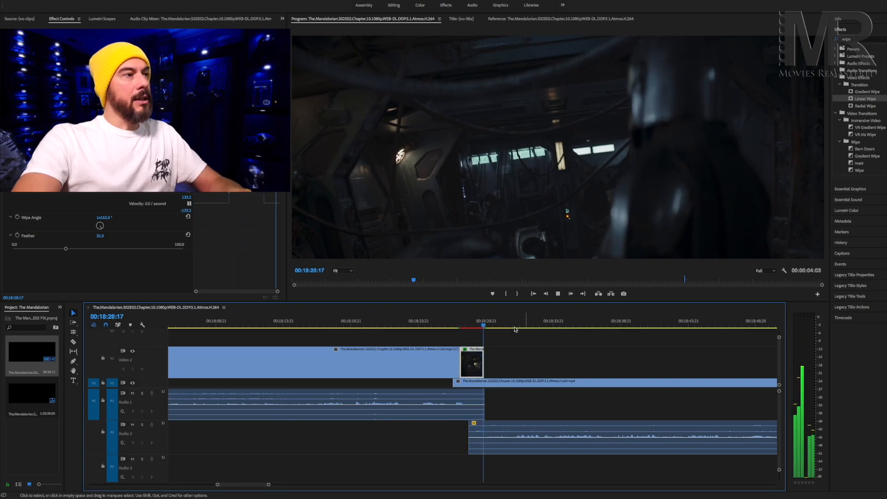
Mark the range from 00:18:26:20 to 00:18:28:21 around the slowed clip and render it from In to Out.
left_click_drag(484, 327, 487, 327)
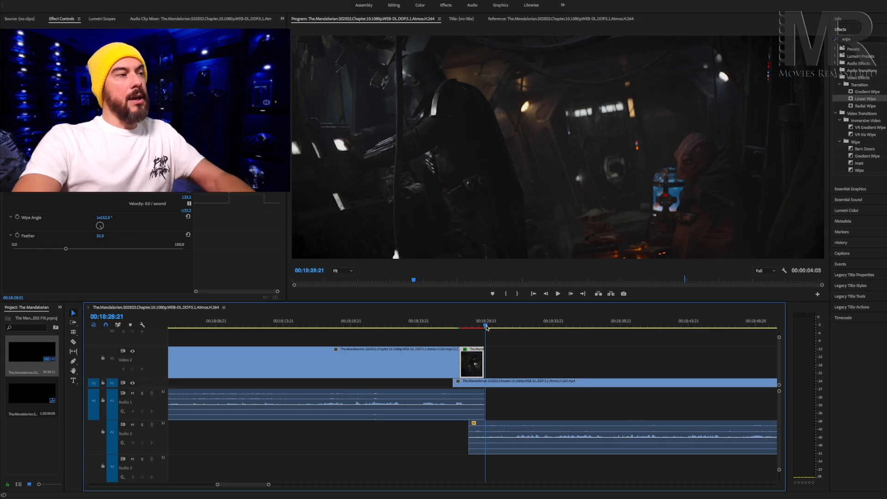
key("o")
left_click_drag(486, 328, 460, 329)
key("Left")
key("i")
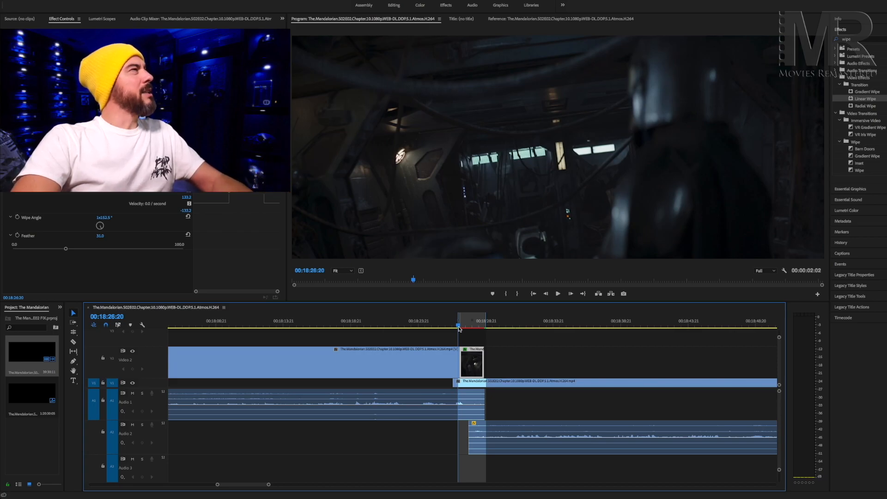
left_click(122, 0)
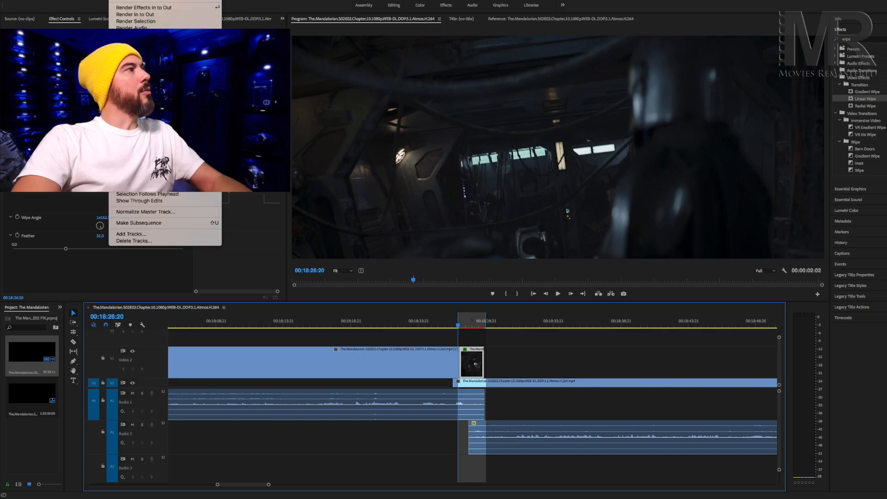
left_click(130, 15)
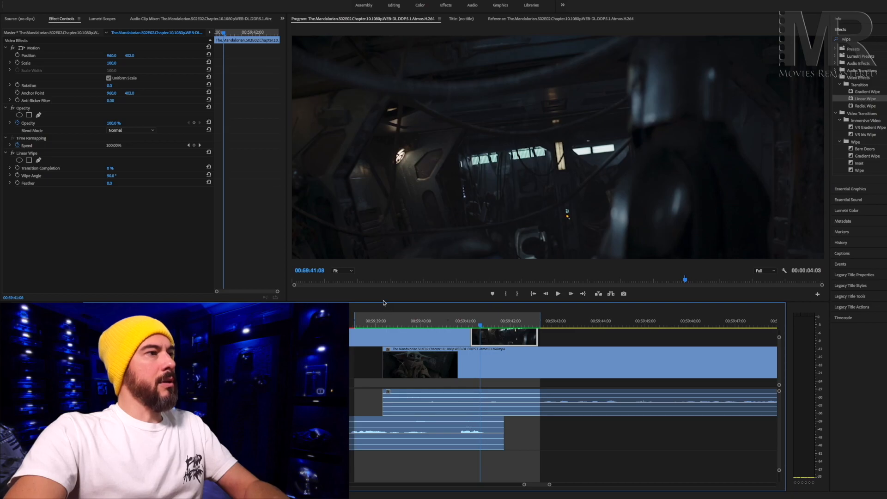
Play back the rendered overlap from 00:59:39:07 past the end of the slowed clip.
left_click_drag(478, 327, 389, 333)
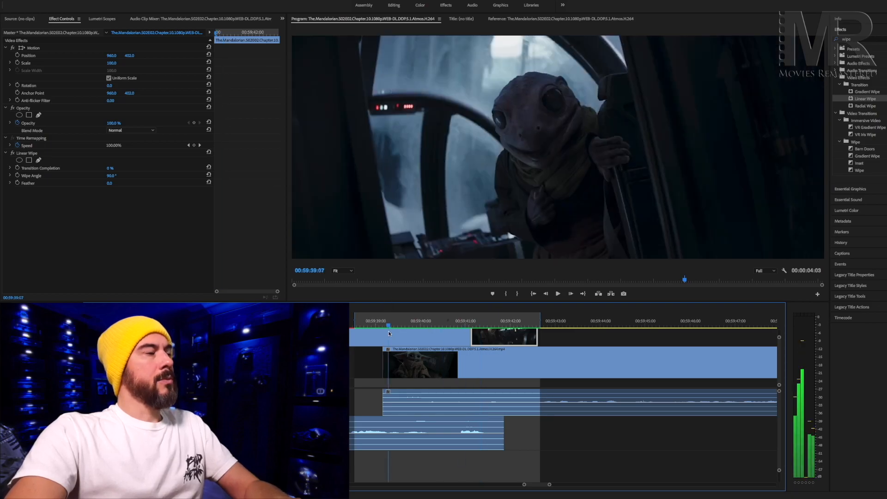
key("space")
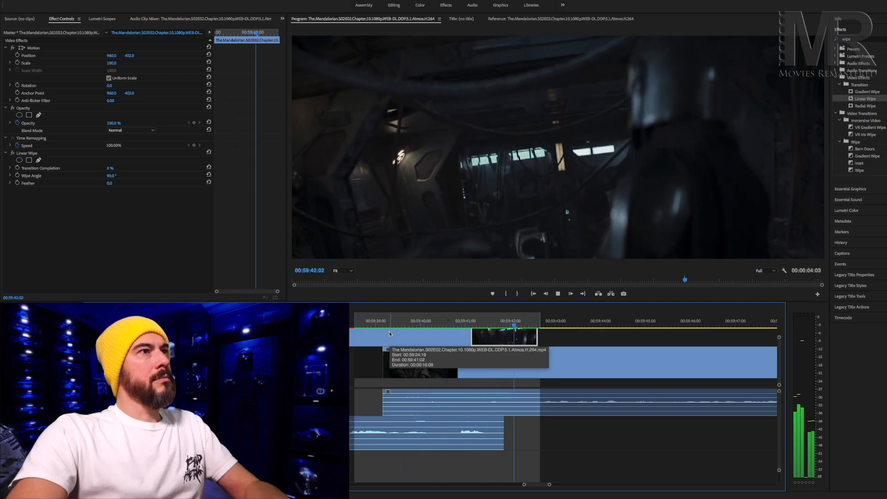
key("space")
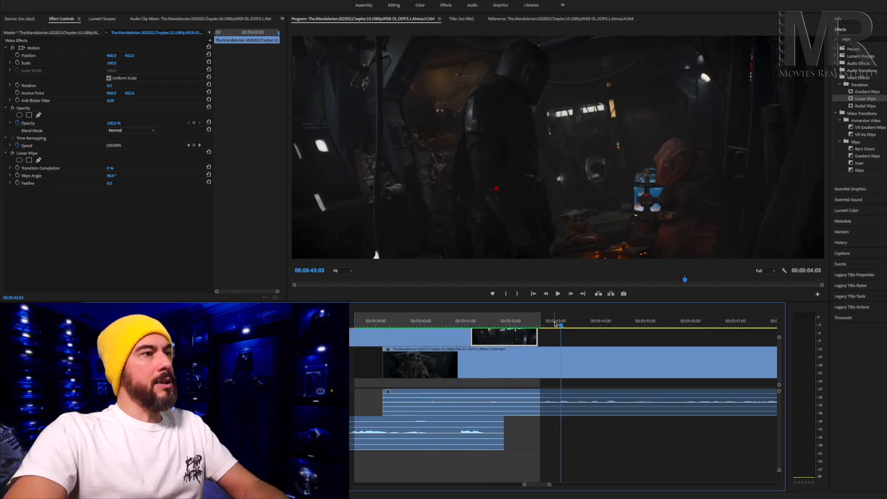
Keyframe the end clip's Linear Wipe Transition Completion from 0% at 00:59:41:03 to 100% at 00:59:42:15.
left_click_drag(562, 328, 537, 328)
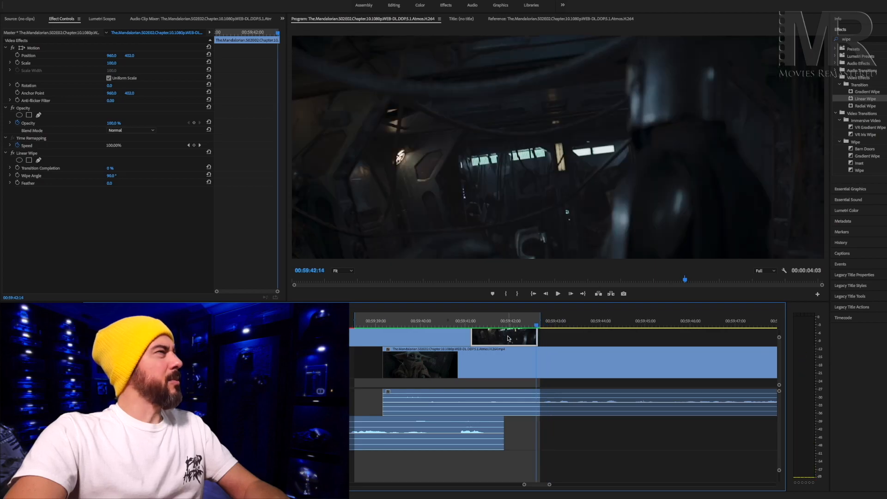
left_click(34, 155)
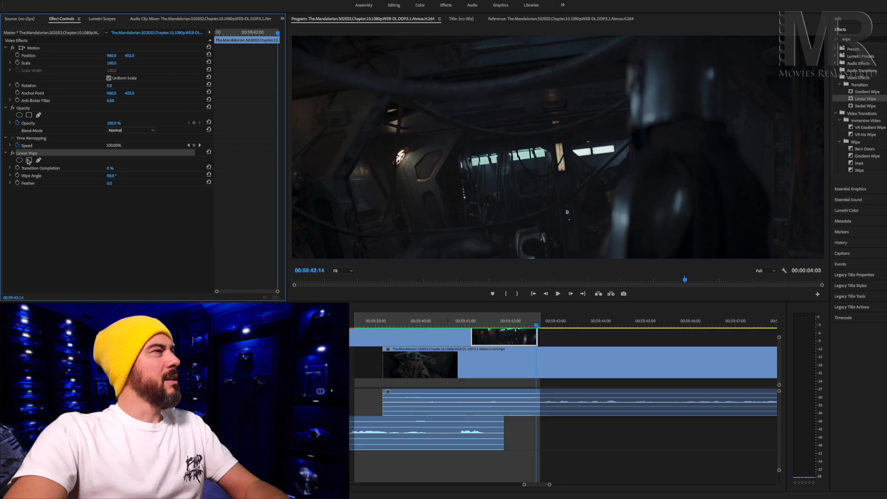
left_click(10, 168)
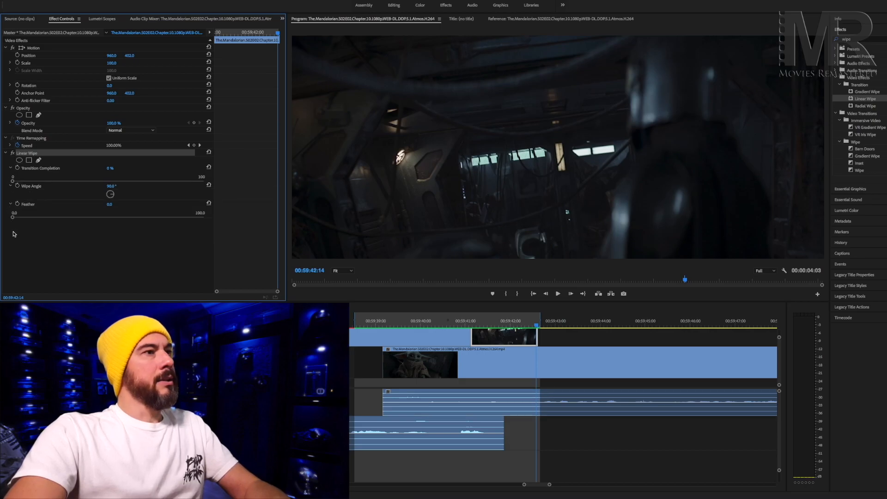
left_click_drag(538, 327, 472, 331)
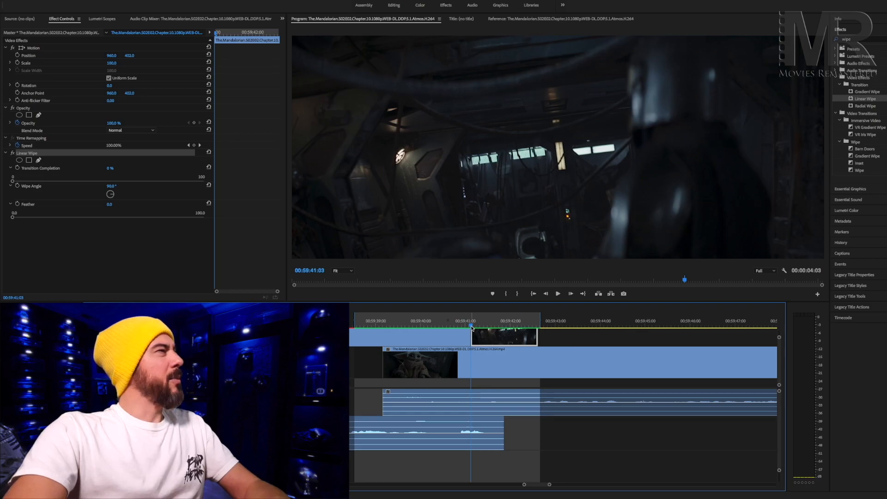
left_click(18, 169)
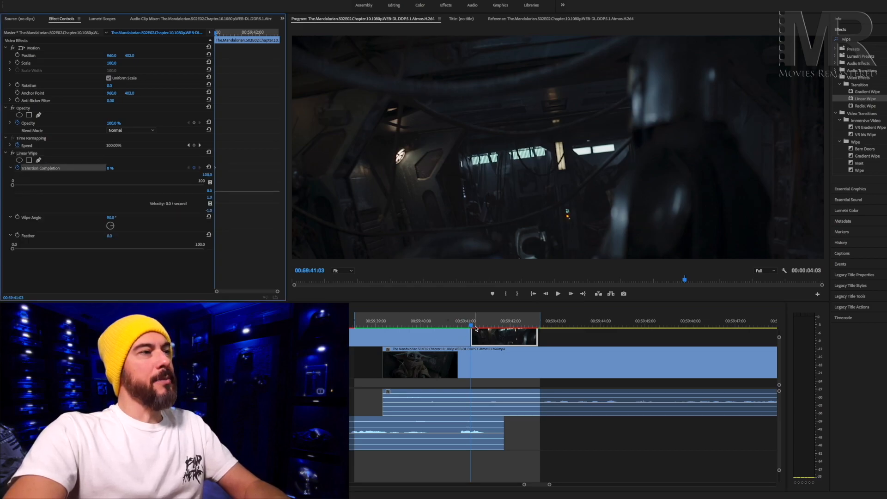
left_click_drag(471, 327, 538, 328)
left_click_drag(13, 184, 206, 194)
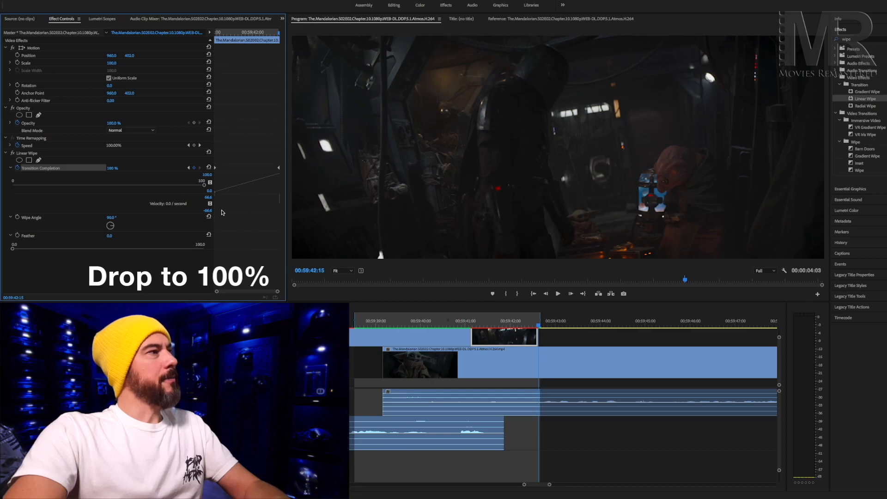
left_click_drag(214, 210, 193, 210)
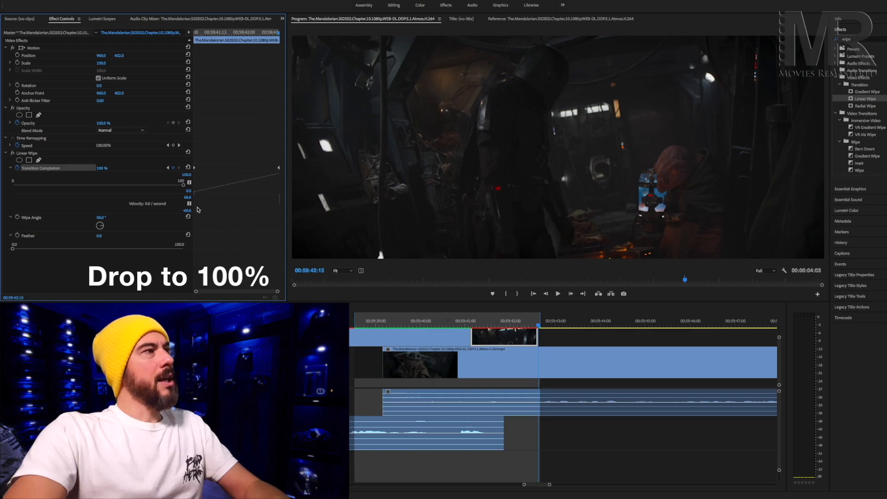
Play back the animated wipe from the start of the slowed end clip.
left_click_drag(538, 327, 473, 329)
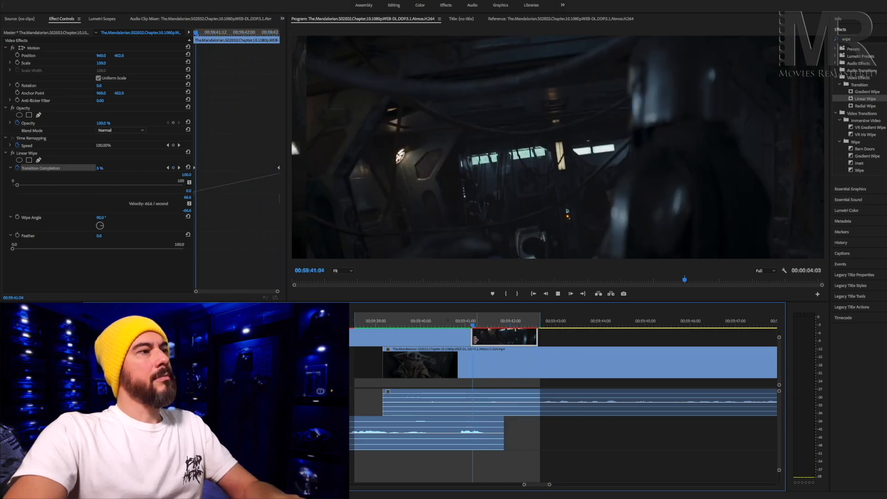
key("space")
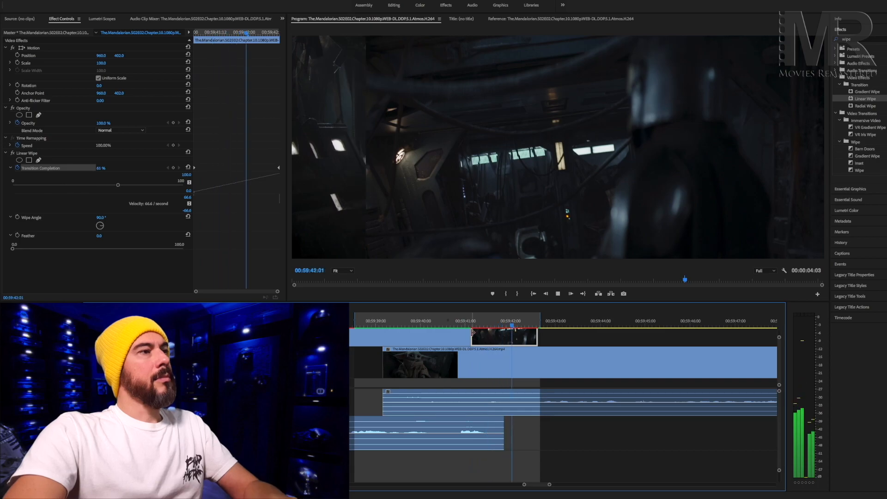
key("space")
With the wipe half complete at 00:59:41:21, set its Wipe Angle to 152.1° and its Feather to 34.5.
left_click_drag(533, 329, 500, 328)
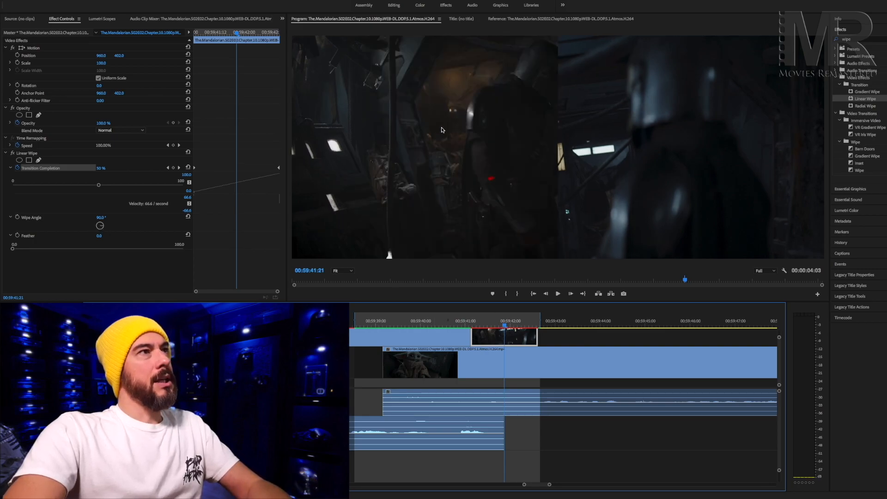
left_click_drag(101, 227, 102, 230)
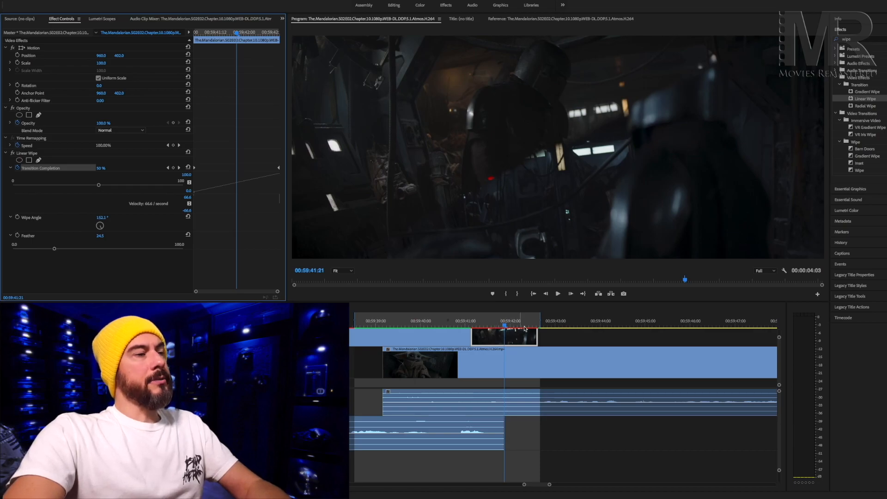
Move the next scene's Video 2 clip together with its linked-up Audio 1 clip so both start at 00:59:41:00.
left_click(368, 362)
left_click(395, 365)
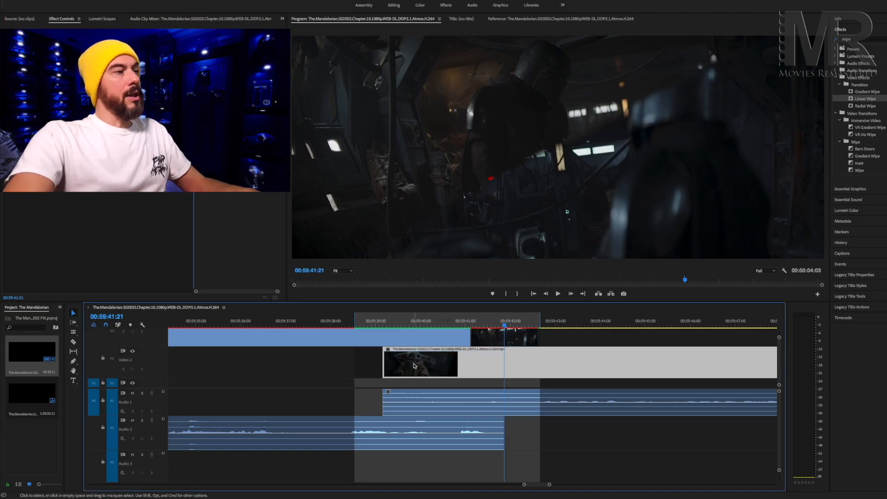
left_click_drag(415, 365, 411, 409)
left_click(413, 402, "super")
left_click(414, 368, "shift")
left_click_drag(417, 367, 498, 376)
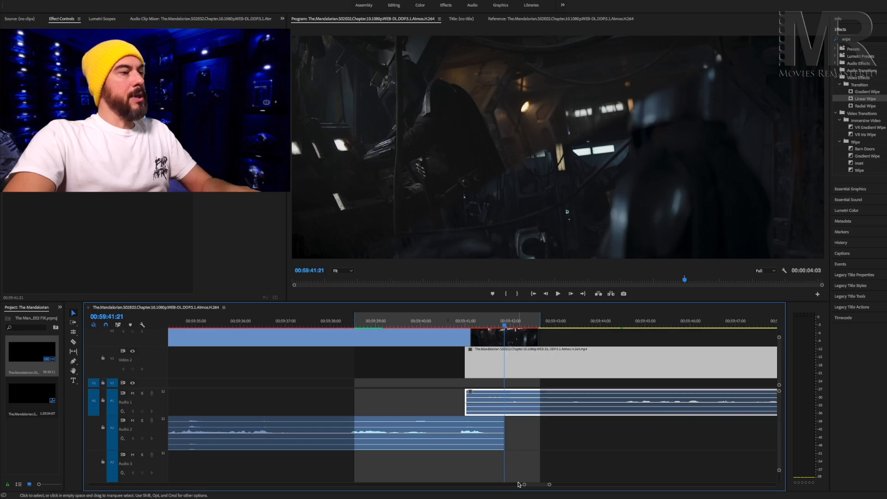
Play back the join with the wiped end clip from 00:18:26:03 through 00:18:28:13.
left_click_drag(524, 484, 457, 487)
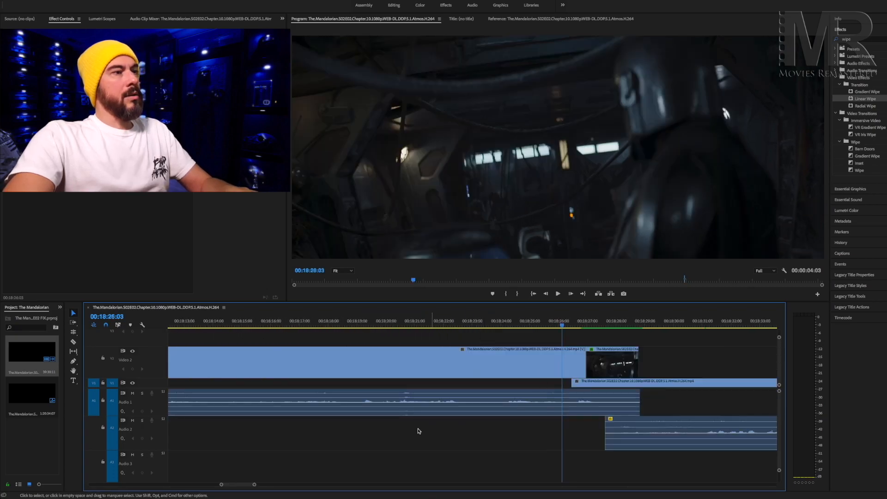
key("space")
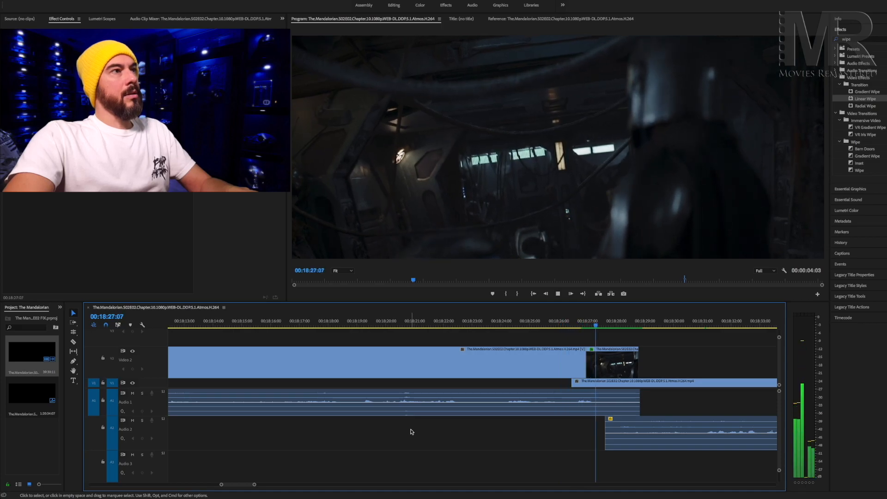
key("space")
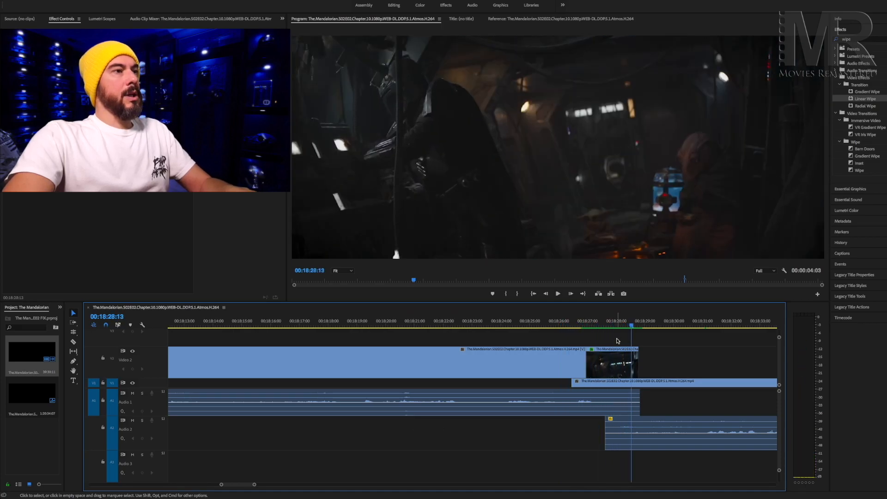
Play back the same wipe join full screen from 00:18:26:04.
left_click_drag(634, 326, 565, 333)
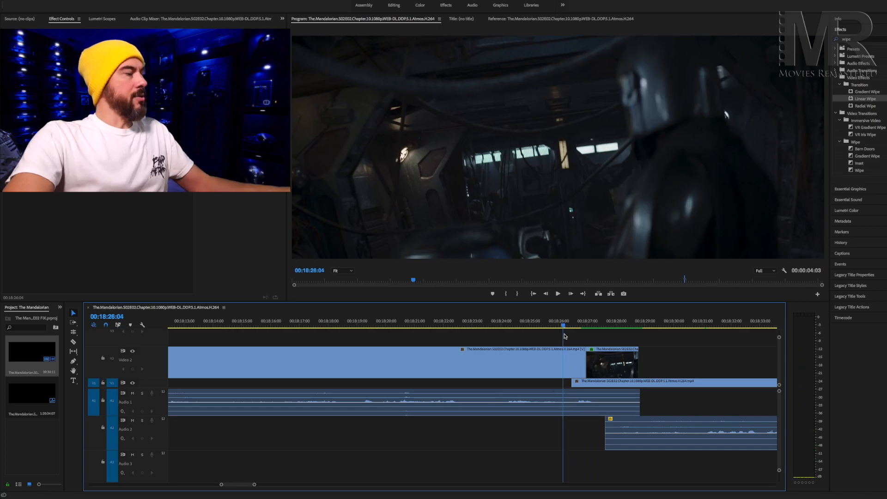
key("ctrl+grave")
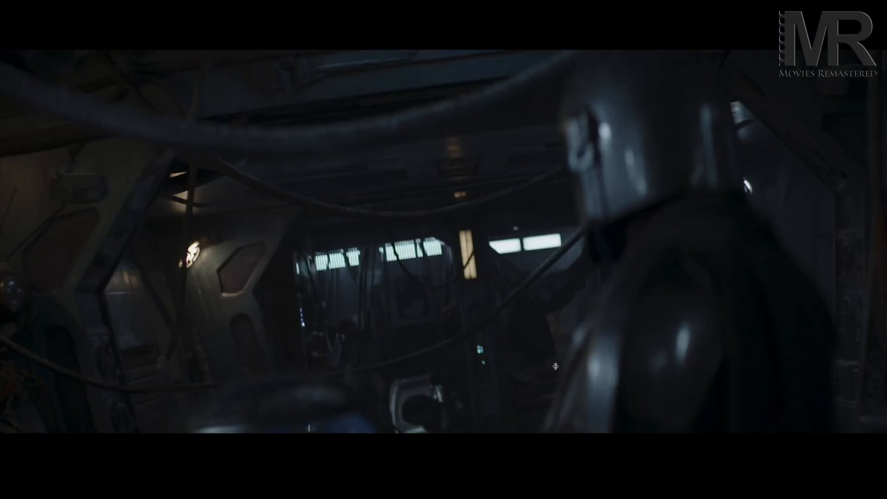
key("space")
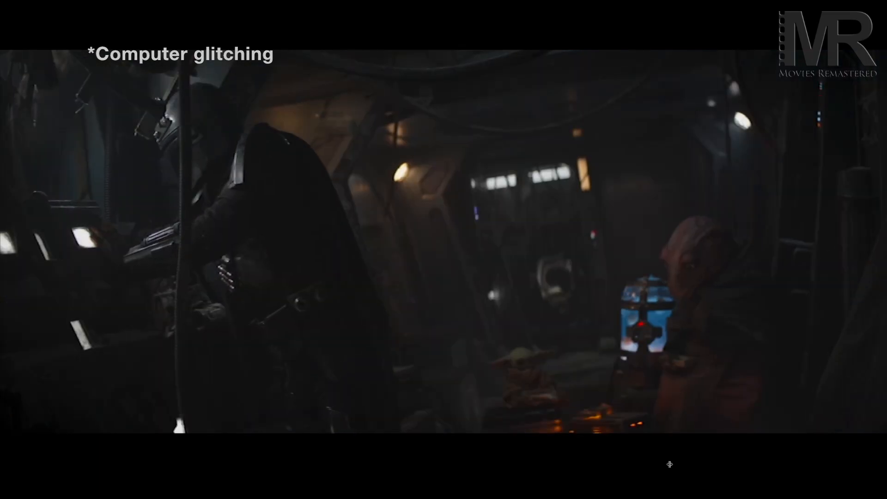
key("ctrl+grave")
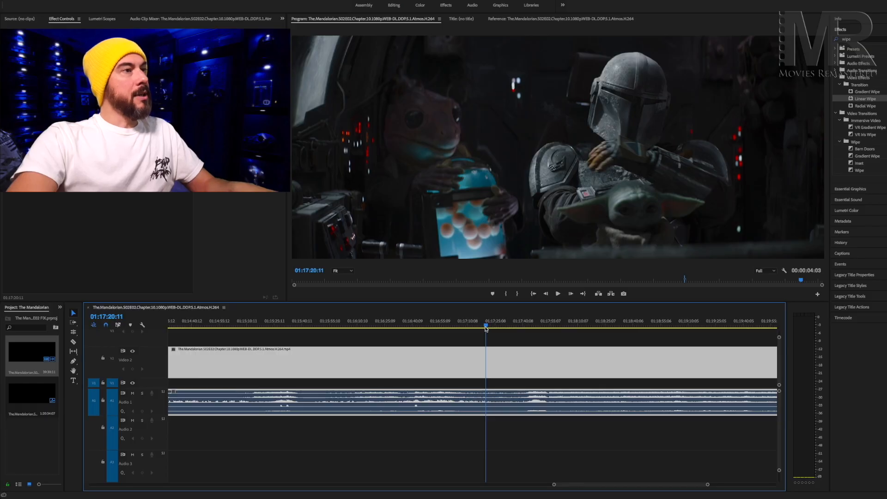
key("space")
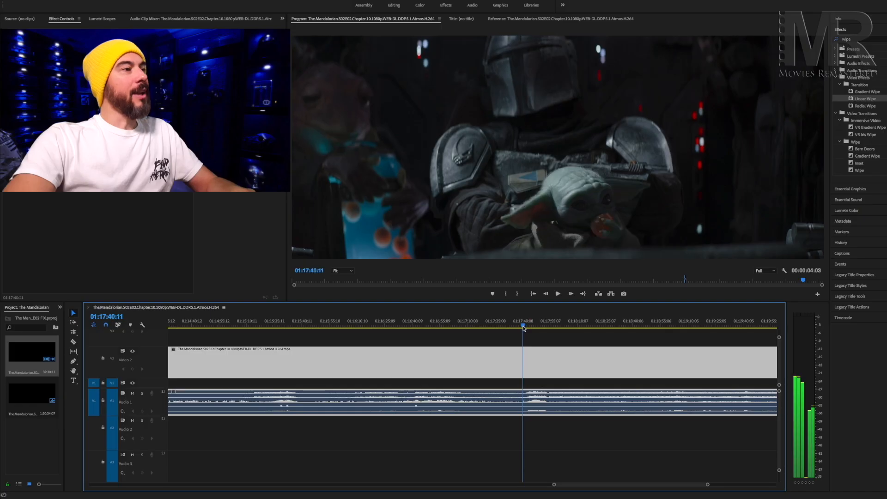
Split the Audio 1 clip at 01:17:41:07 in the cockpit scene with the Razor tool.
left_click_drag(524, 328, 516, 330)
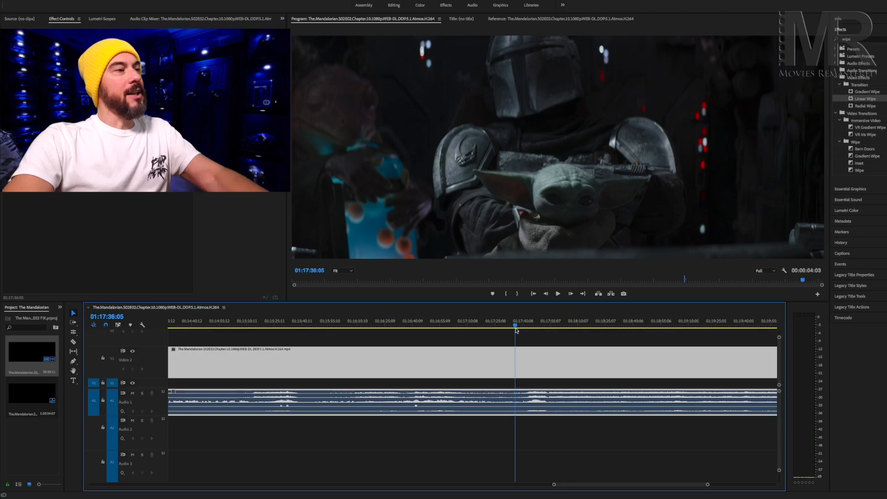
key("XF86AudioRaiseVolume")
key("XF86AudioRaiseVolume")
key("XF86AudioRaiseVolume")
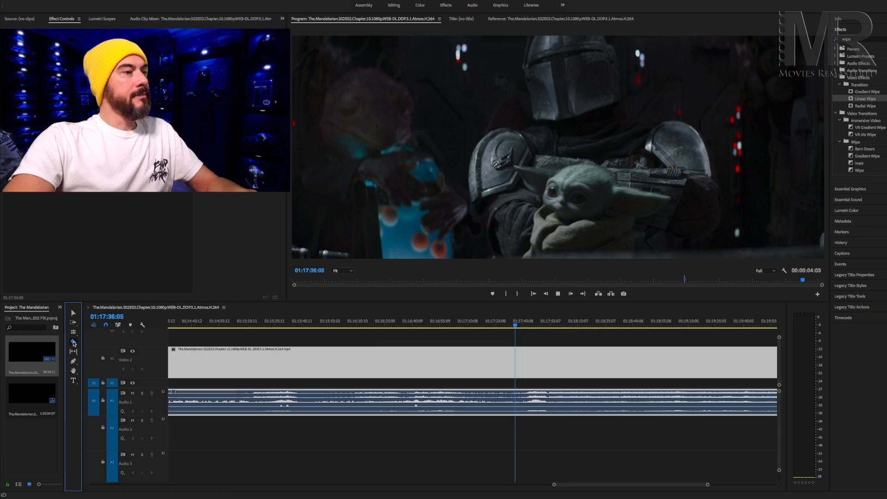
left_click(73, 342)
key("space")
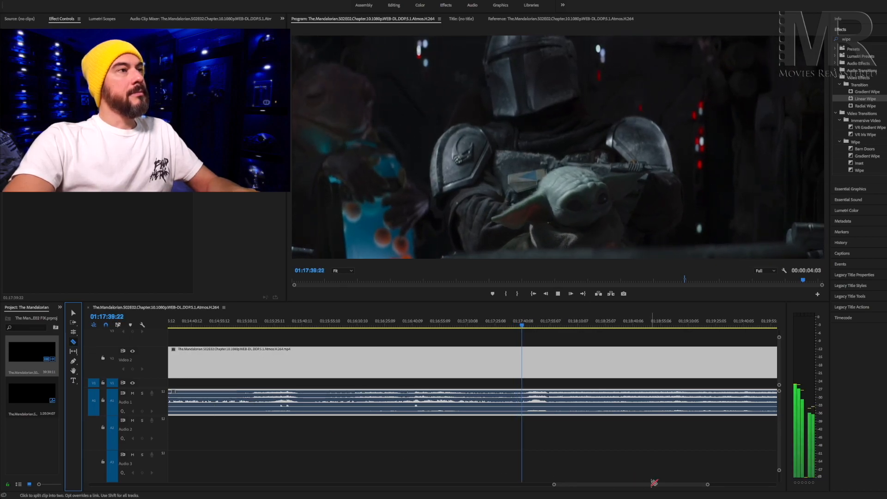
key("space")
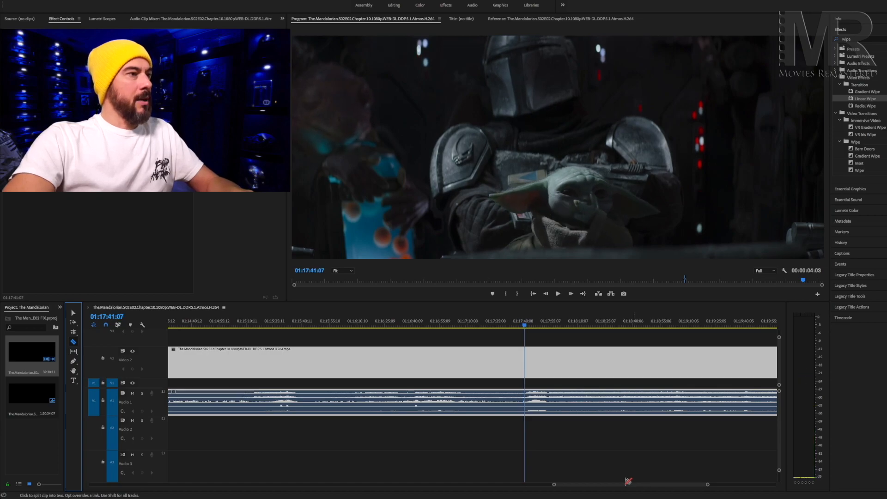
left_click(527, 401)
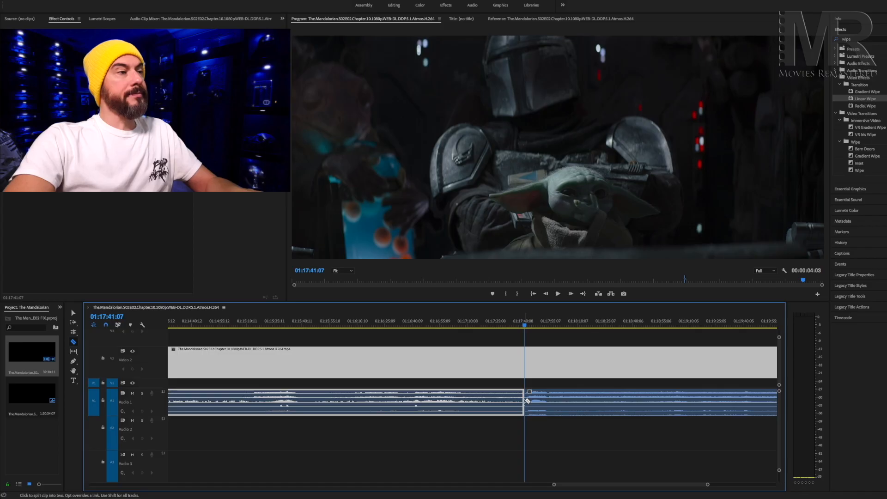
Split the Video 2 clip at 01:17:43:20, where the exterior spaceship shot begins.
key("space")
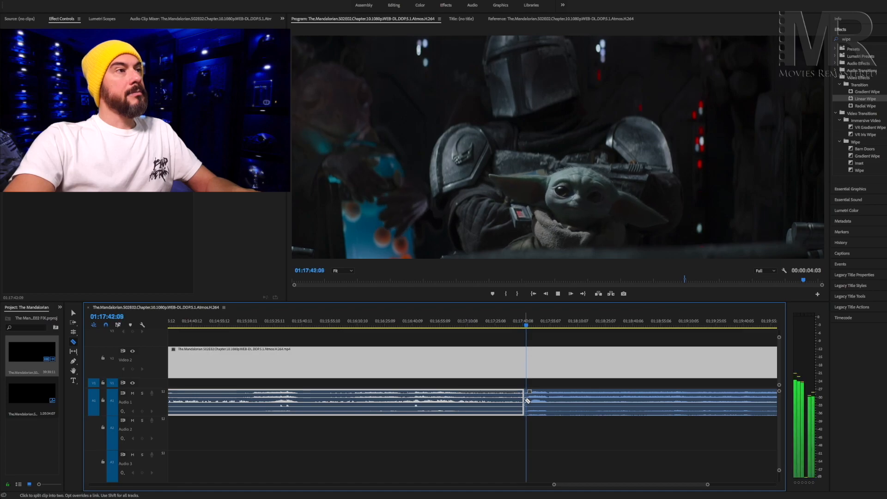
key("space")
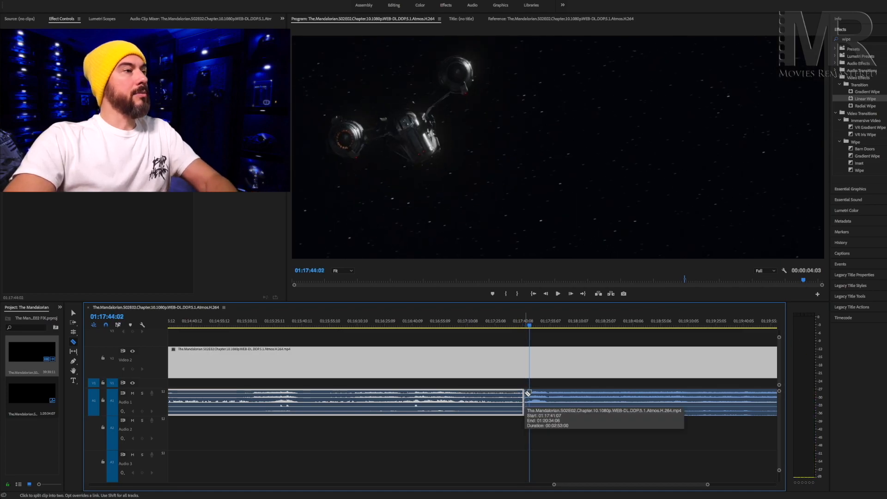
key("space")
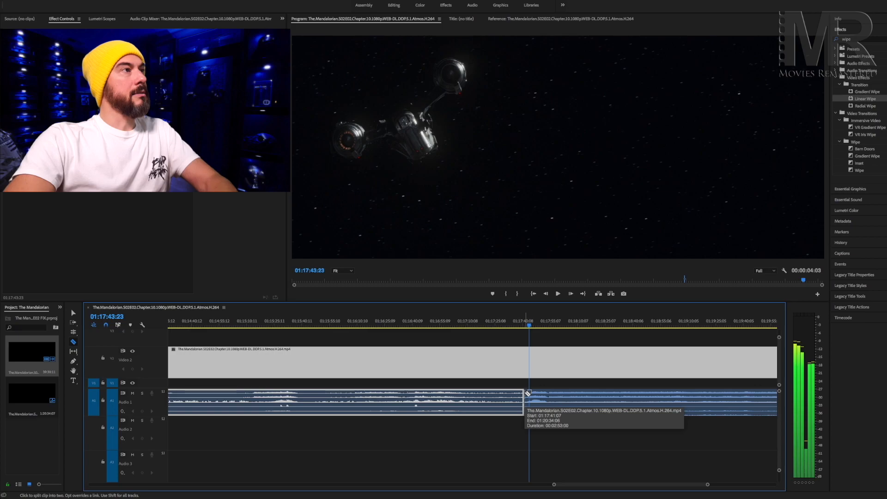
key("Right")
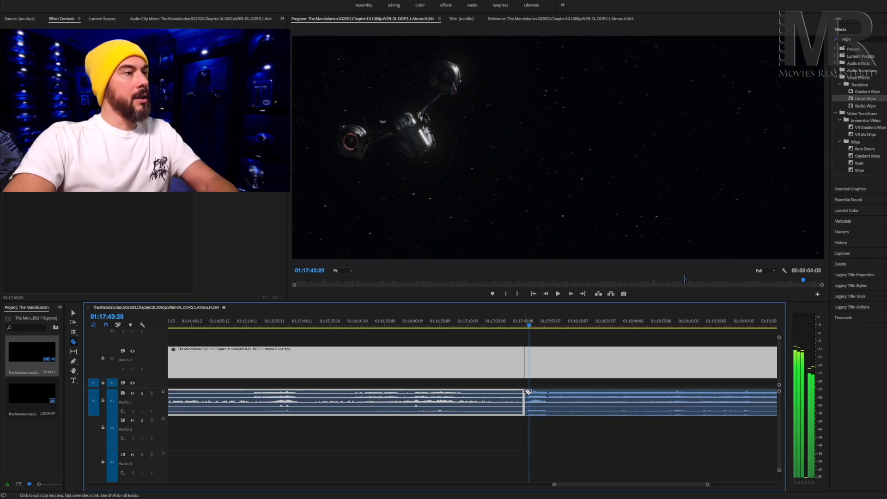
left_click(531, 358)
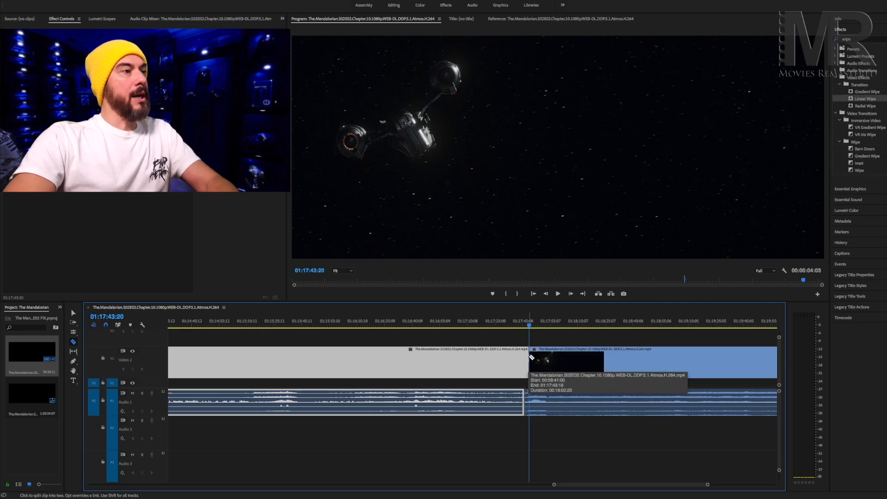
Split the Video 2 clip again at 01:17:39:18 and delete the short segment from there to 01:17:43:20.
left_click_drag(529, 327, 519, 329)
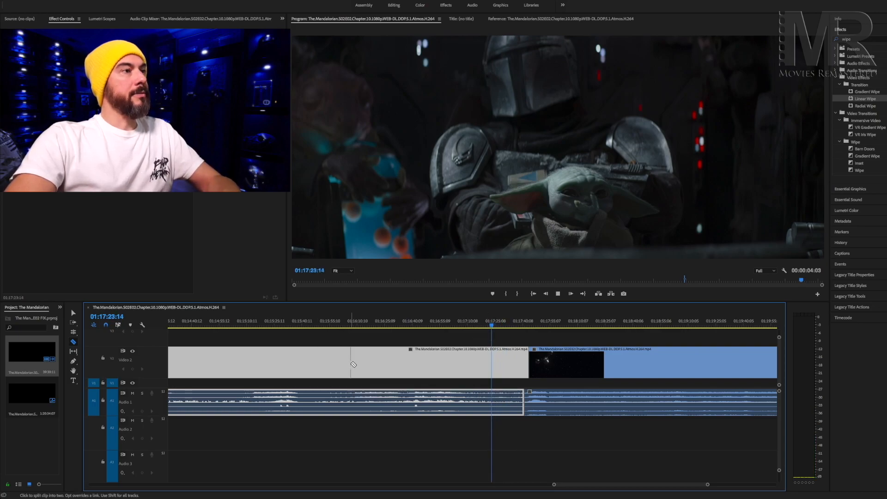
key("space")
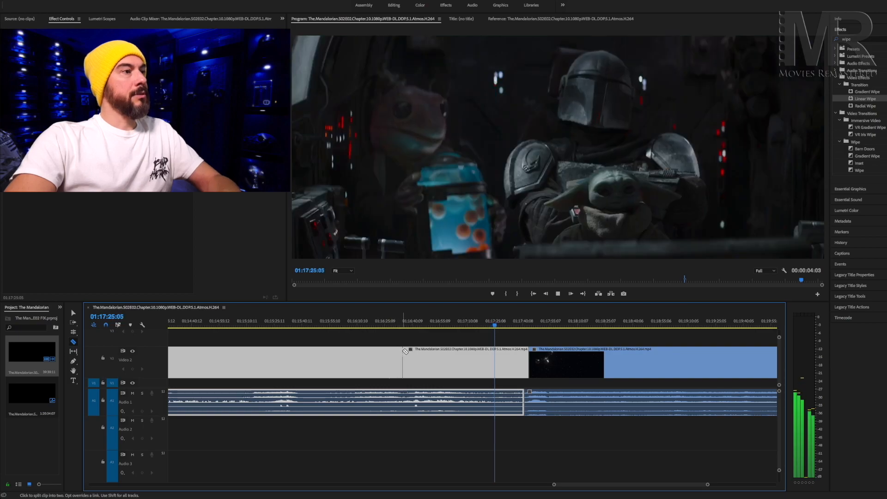
key("space")
key("space")
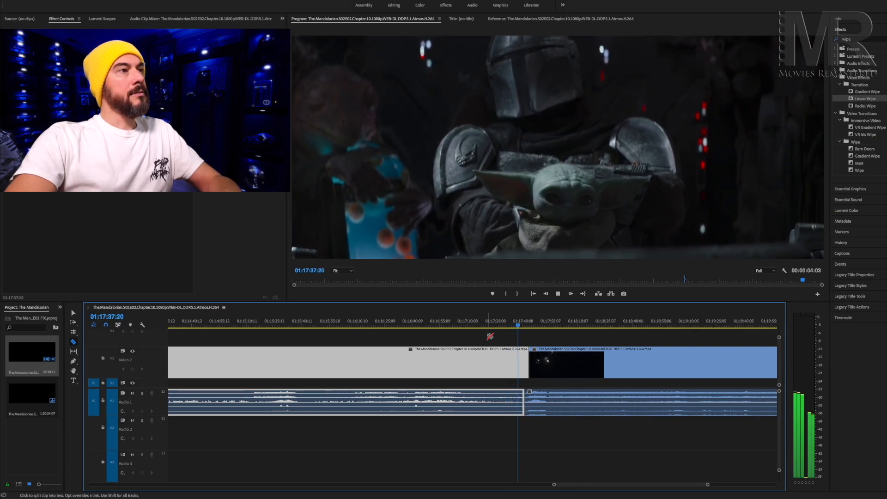
key("space")
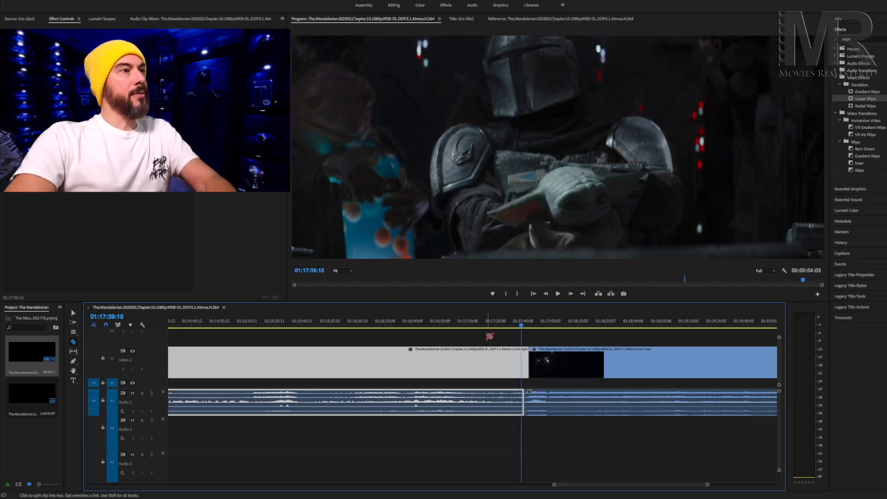
key("space")
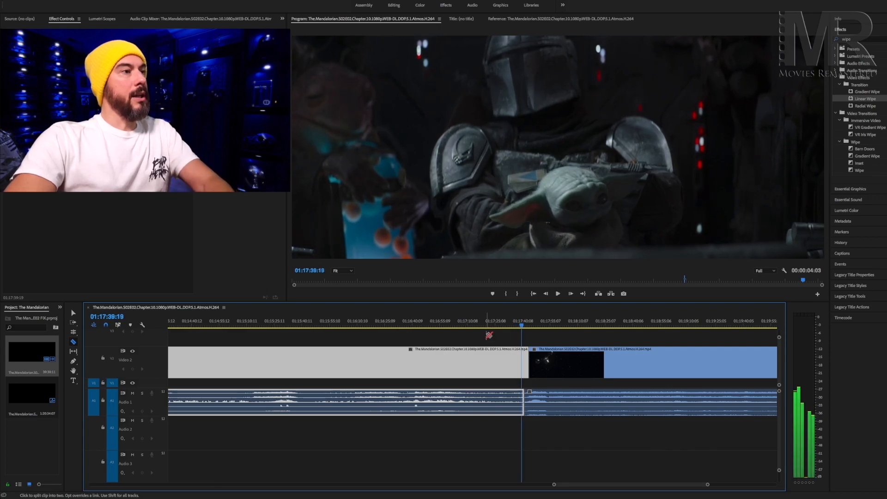
left_click(522, 359)
left_click(73, 314)
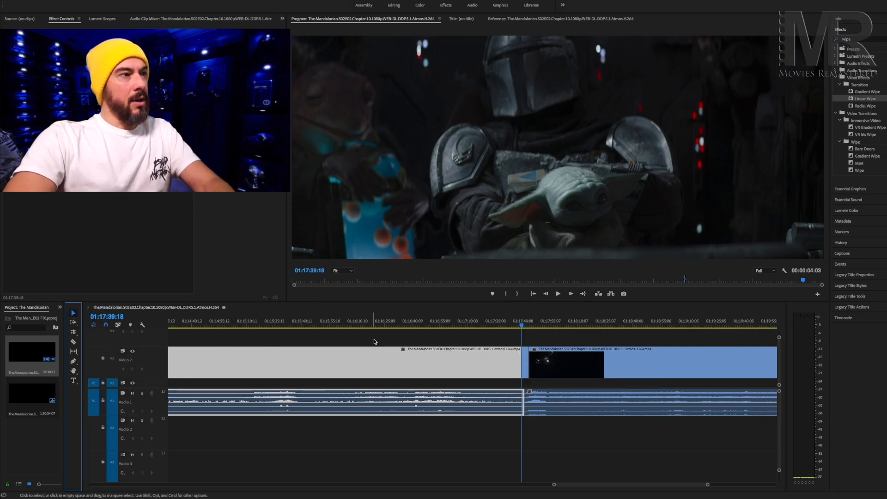
left_click(525, 362)
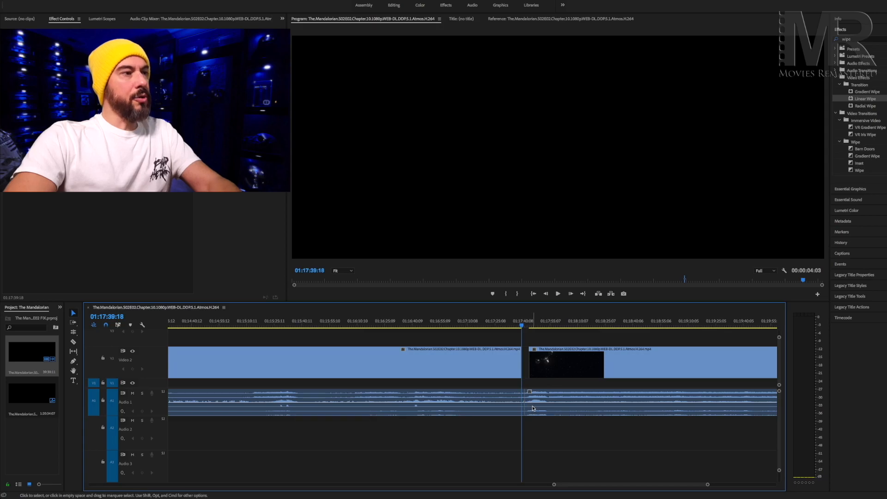
Move the spaceship scene's audio clip to Audio 2 and shift it with its video clip earlier to close the gap at 01:17:39:18.
left_click_drag(533, 408, 536, 416)
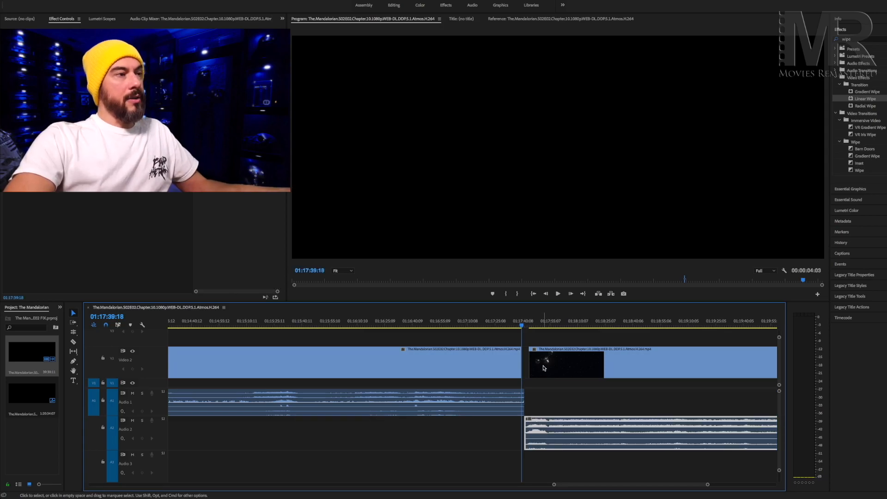
left_click(543, 368)
left_click(547, 422, "shift")
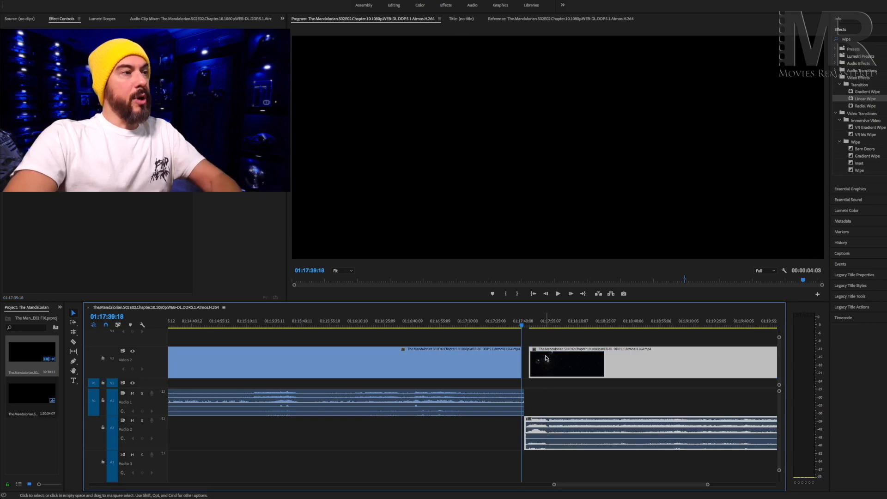
left_click_drag(545, 364, 541, 360)
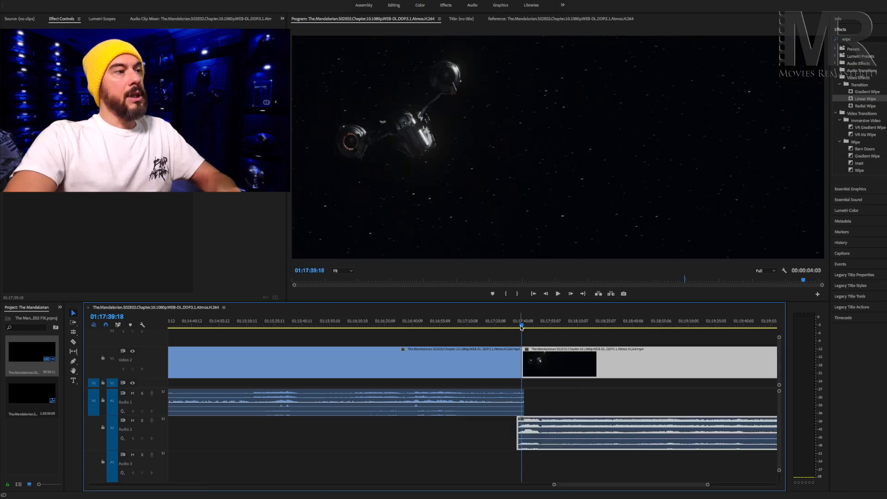
Play back the closed join from 01:17:34:20.
left_click_drag(521, 328, 511, 329)
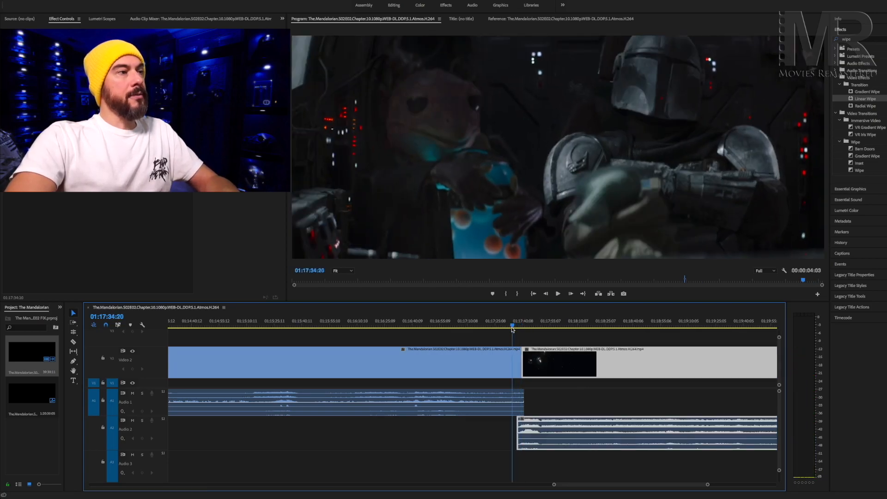
key("space")
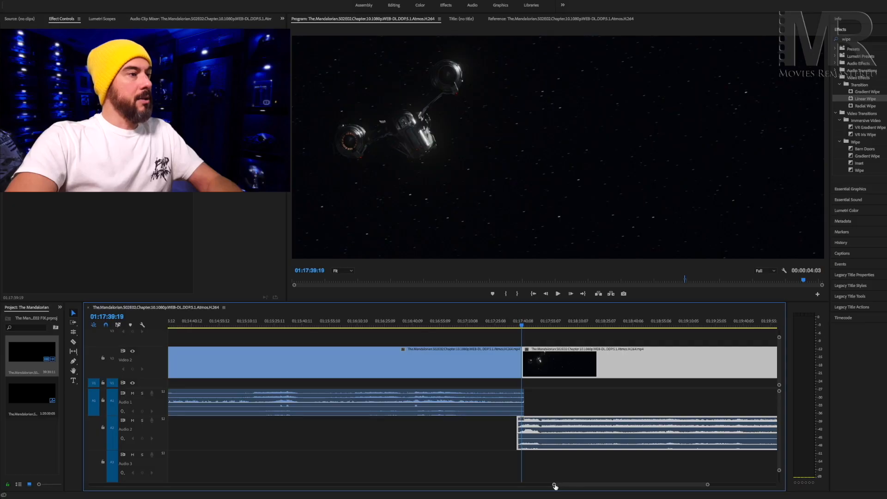
Add volume keyframes to both the Audio 1 and Audio 2 clips at 01:17:37:05, where the overlap starts.
left_click_drag(557, 485, 629, 484)
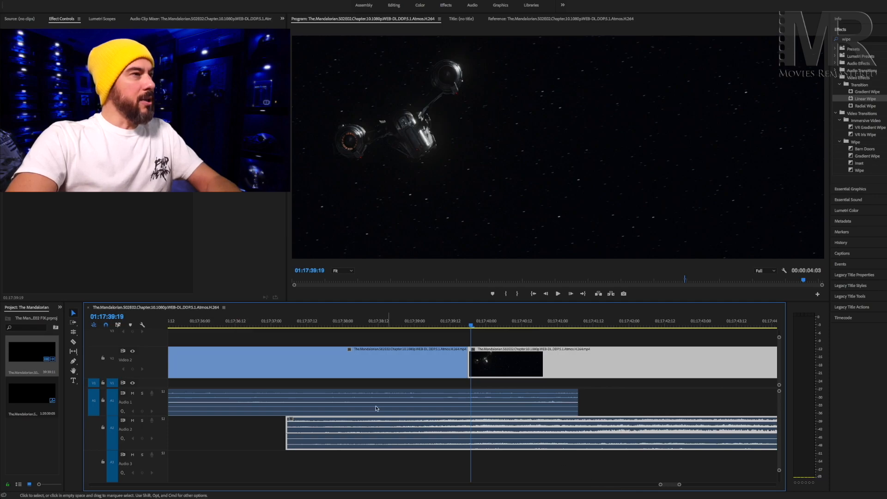
left_click_drag(471, 327, 289, 352)
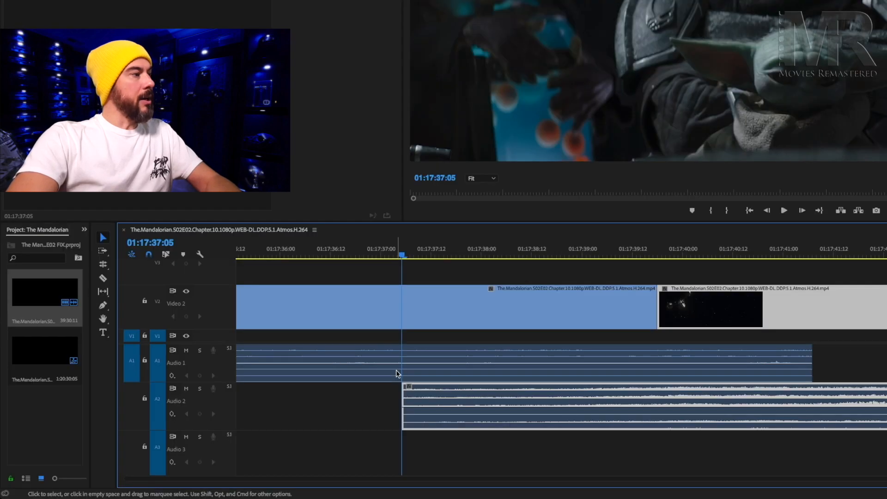
left_click(283, 409)
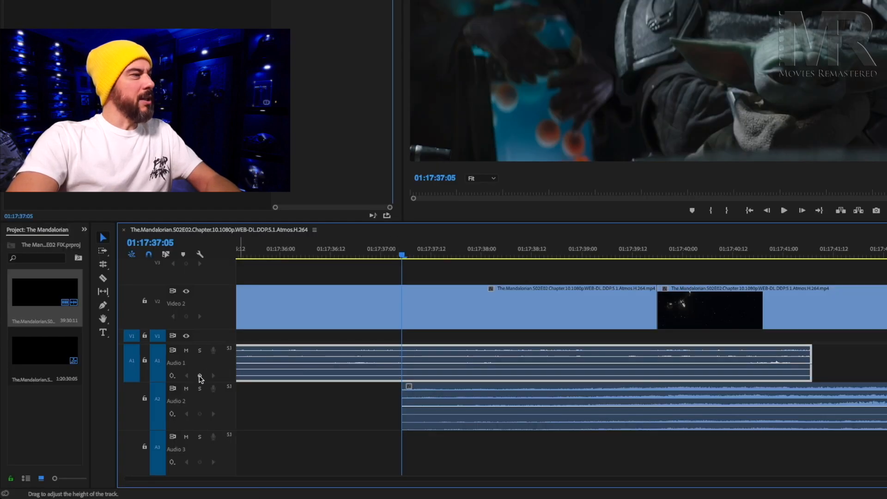
left_click_drag(192, 380, 192, 387)
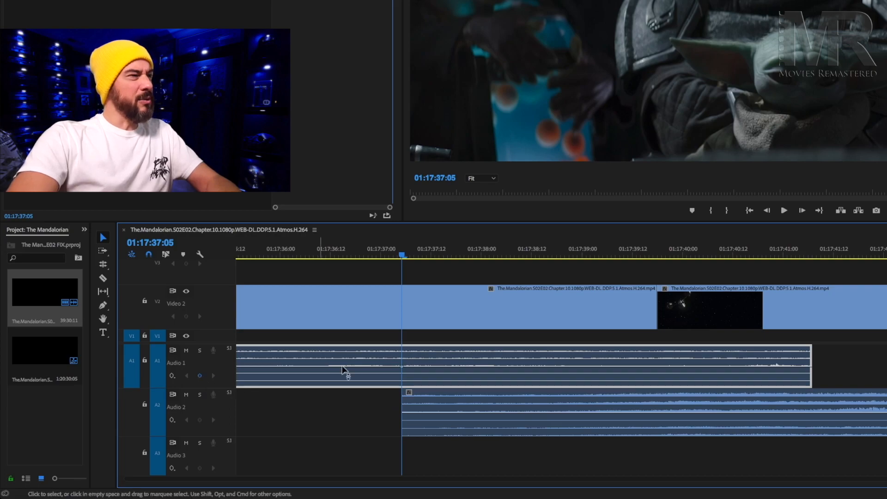
left_click(418, 411)
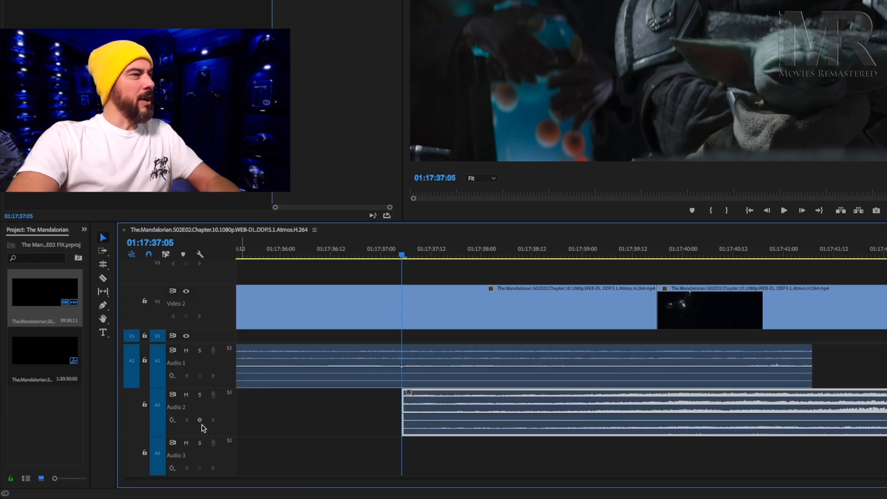
left_click(199, 420)
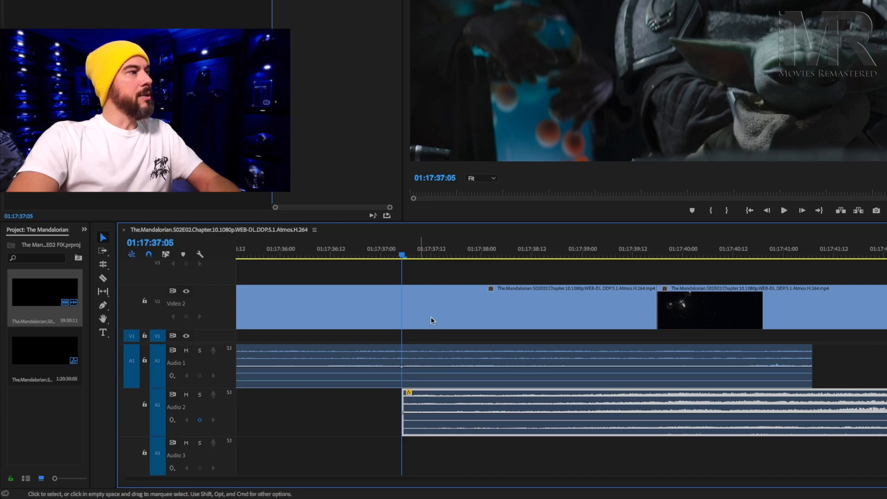
Add a second volume keyframe to both the Audio 2 and Audio 1 clips at the video cut, 01:17:39:18.
left_click_drag(405, 258, 658, 265)
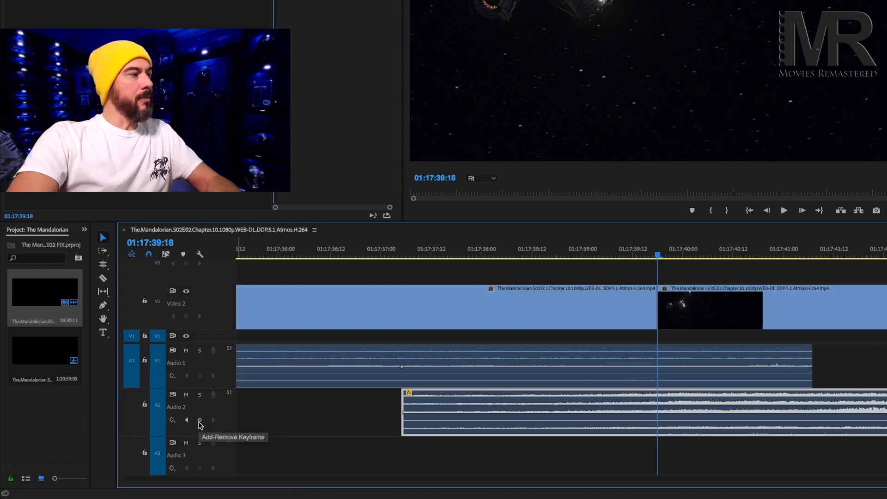
left_click(200, 420)
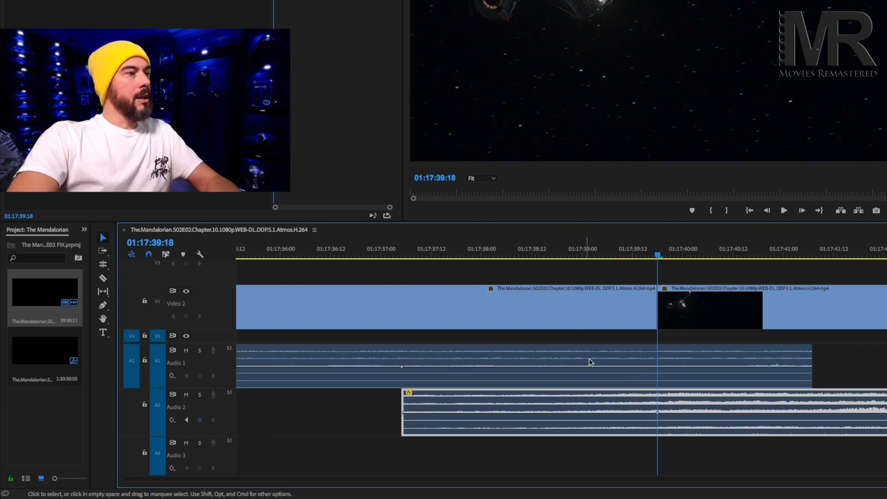
left_click(624, 373)
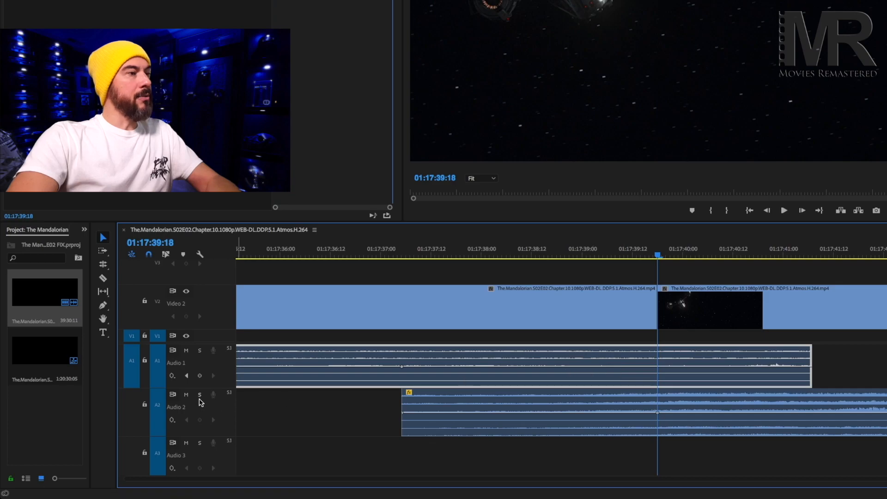
left_click(200, 376)
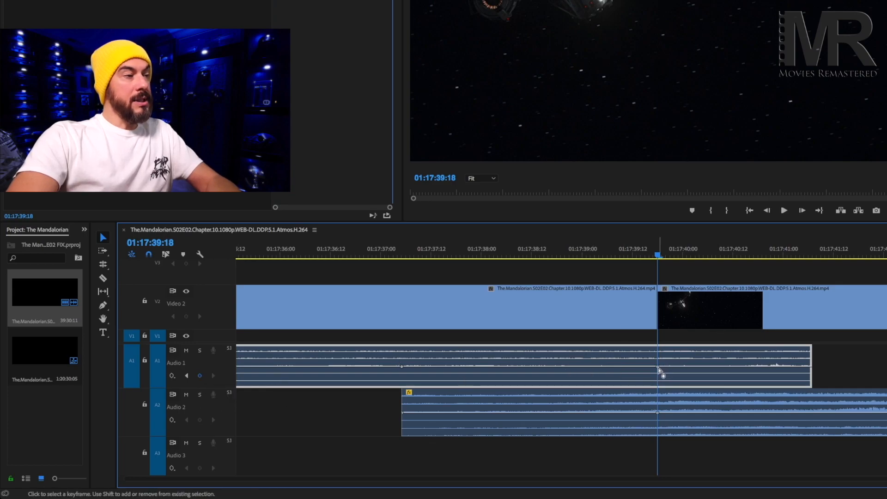
Crossfade the overlapping audio by lowering Audio 1's keyframe at 01:17:39:18 and Audio 2's keyframe at 01:17:37:05.
mouse_move(659, 369)
left_click_drag(659, 370, 658, 383)
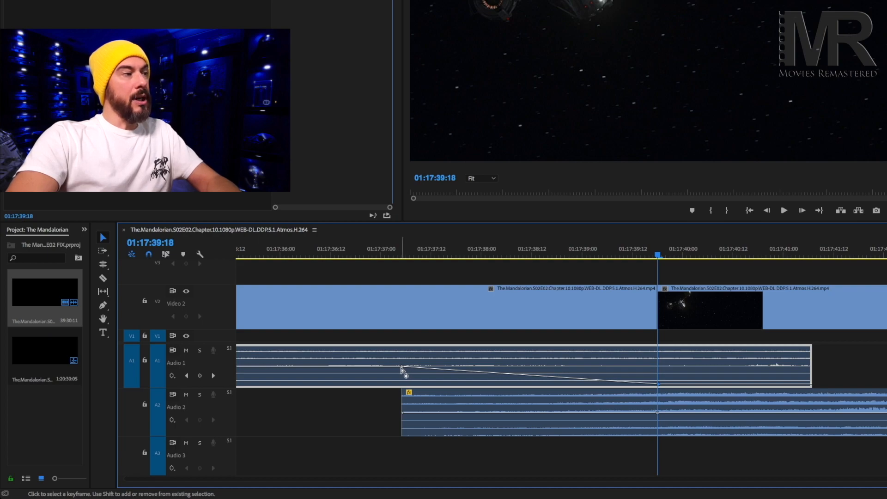
mouse_move(401, 369)
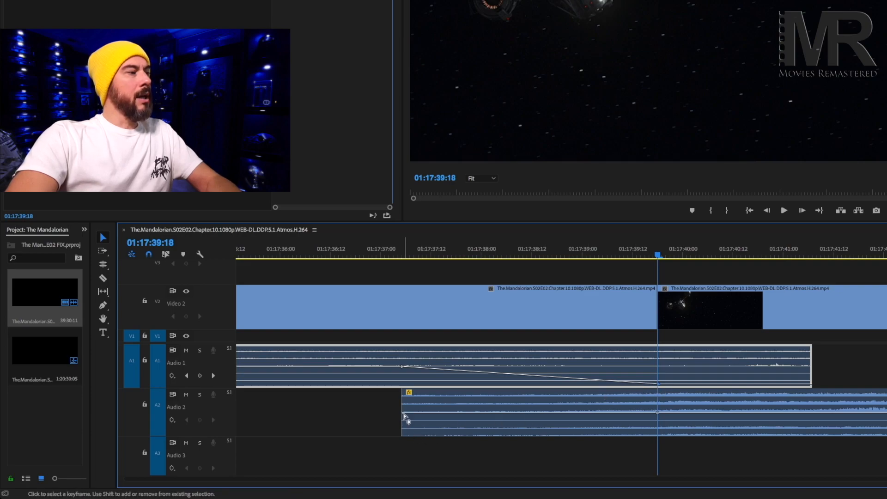
left_click_drag(407, 419, 403, 431)
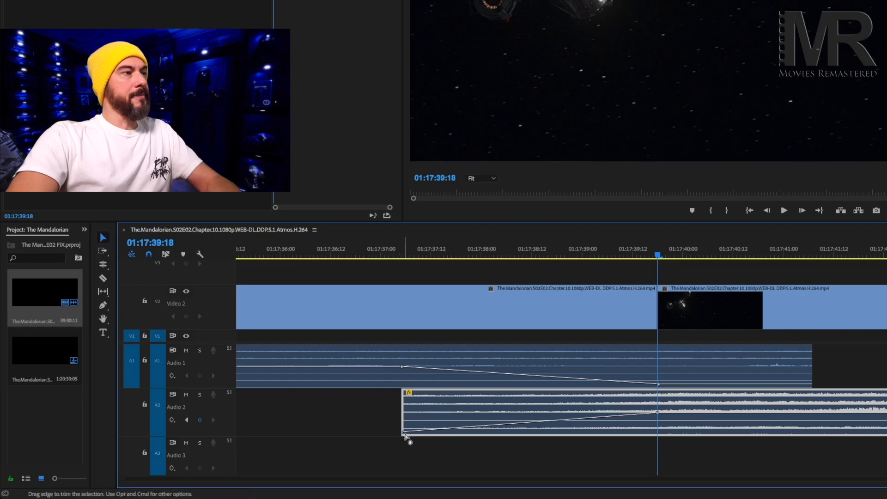
Play back the audio crossfade across the cockpit-to-space cut from 01:17:35:07.
left_click_drag(657, 259, 174, 317)
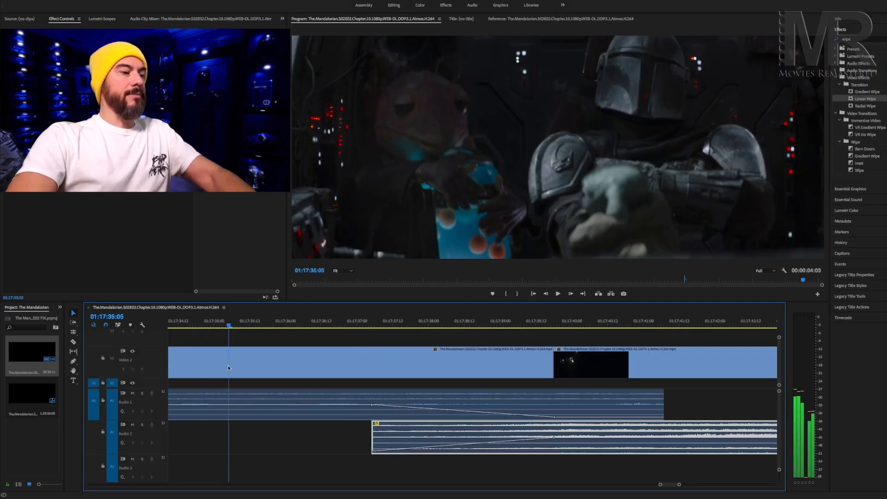
left_click_drag(228, 368, 234, 369)
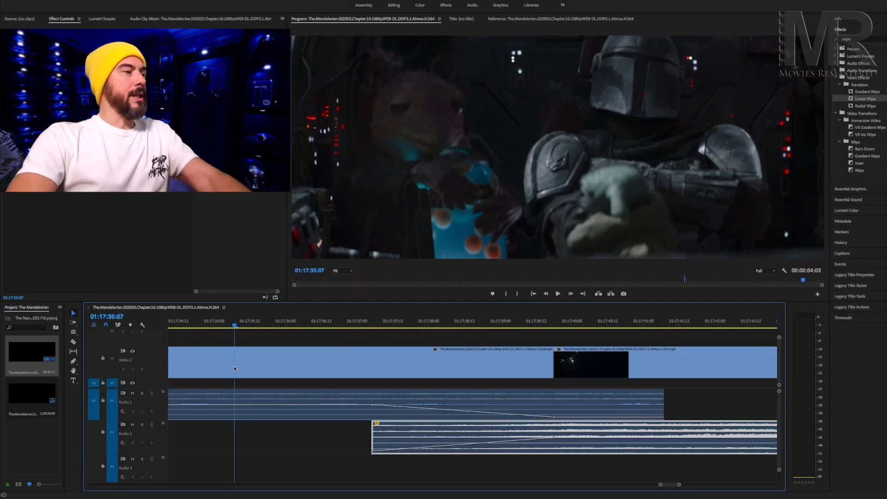
key("XF86AudioRaiseVolume")
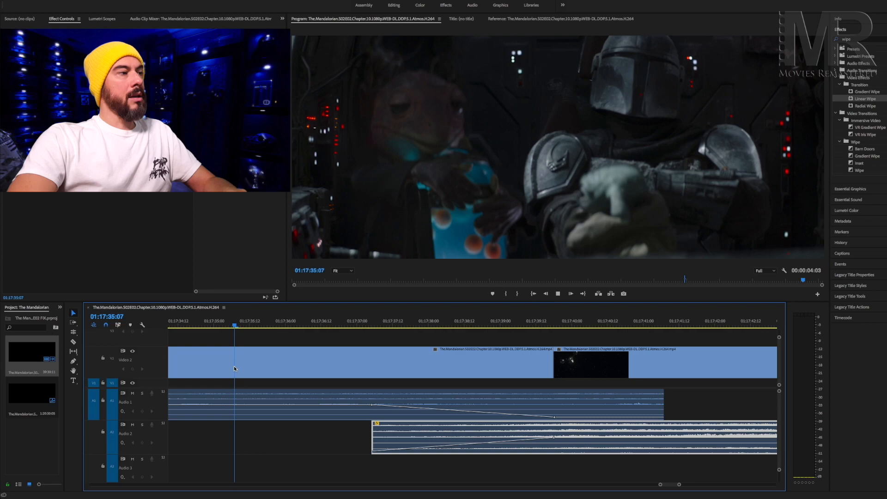
key("space")
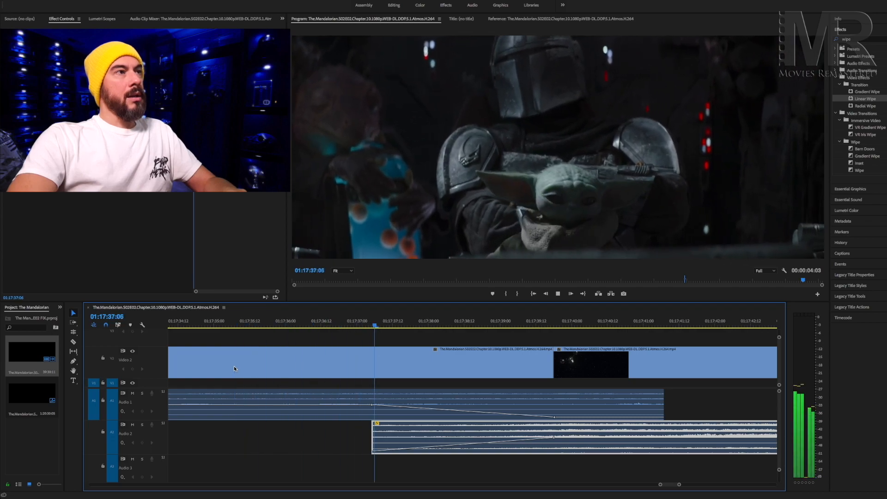